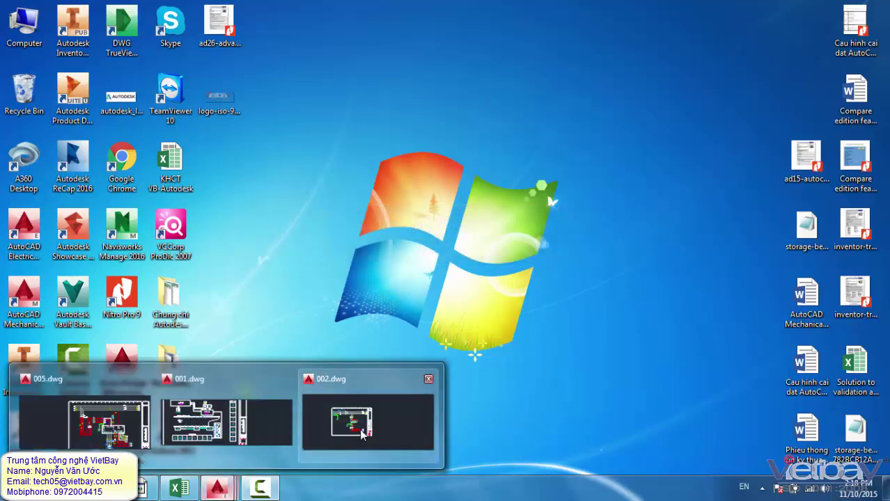
Bring the AutoCAD Electrical window with the 005.dwg schematic to the front.
{"action": "left_click", "coordinate": [139, 426]}
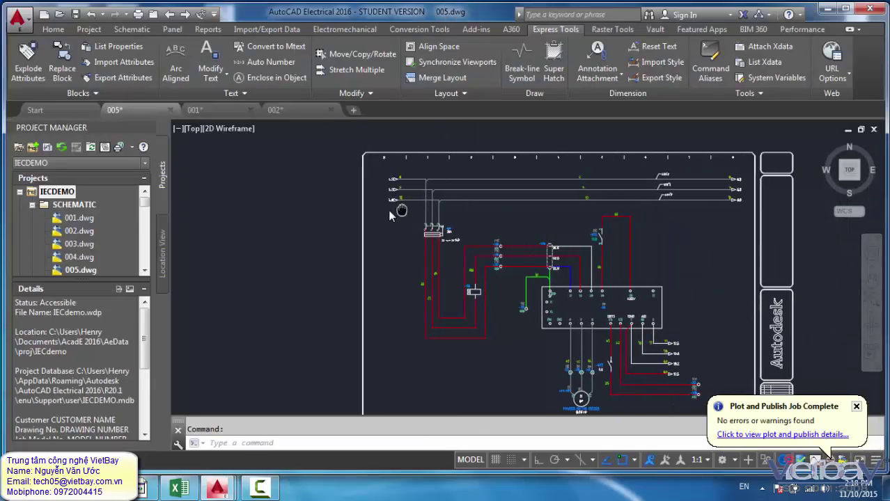
{"action": "scroll", "coordinate": [491, 234], "scroll_direction": "down", "scroll_amount": 3}
{"action": "scroll", "coordinate": [552, 221], "scroll_direction": "up", "scroll_amount": 2}
{"action": "scroll", "coordinate": [553, 220], "scroll_direction": "up", "scroll_amount": 2}
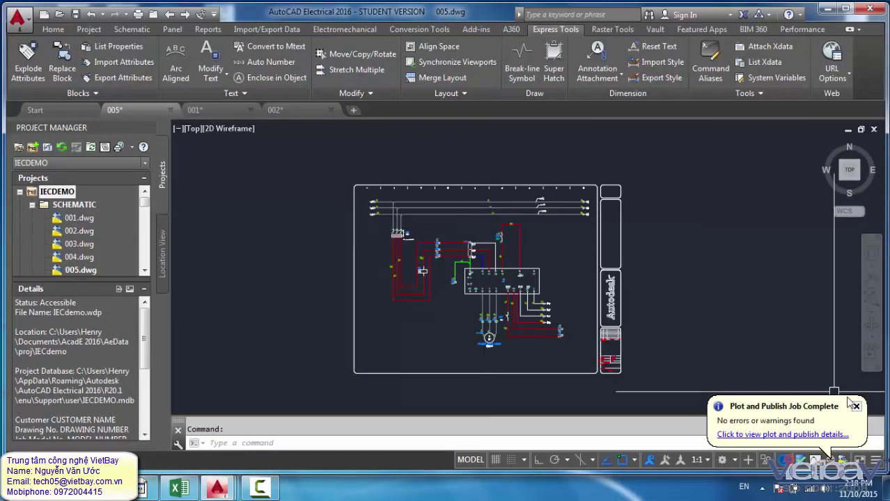
{"action": "scroll", "coordinate": [480, 223], "scroll_direction": "up", "scroll_amount": 1}
{"action": "scroll", "coordinate": [481, 223], "scroll_direction": "up", "scroll_amount": 1}
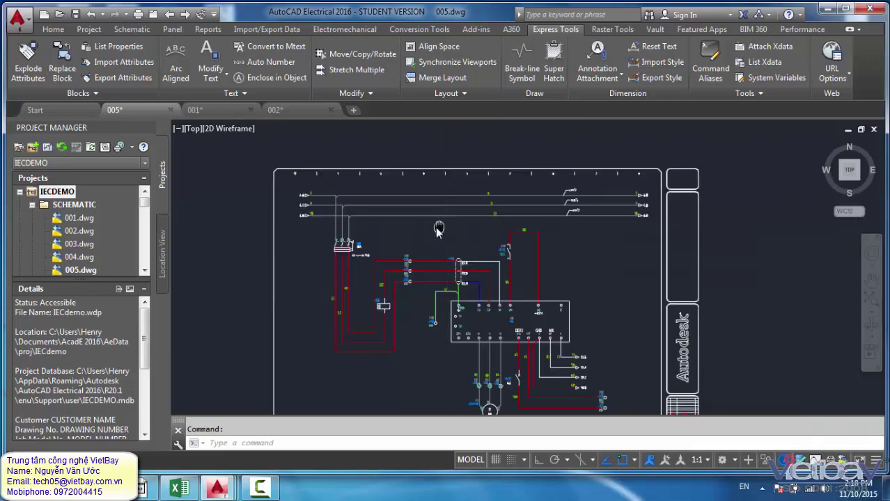
Collapse the SCHEMATIC and PANEL folders and inspect the IECDEMO project's details and options.
{"action": "left_click", "coordinate": [32, 205]}
{"action": "left_click", "coordinate": [32, 218]}
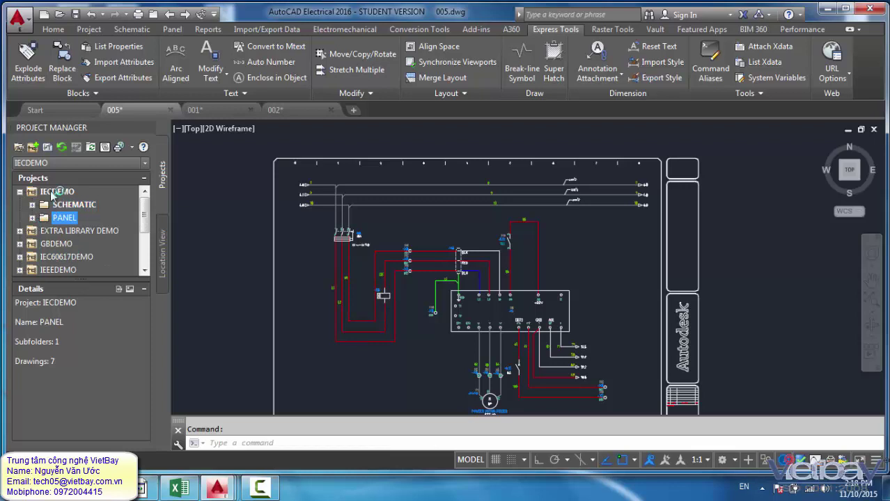
{"action": "left_click", "coordinate": [56, 191]}
{"action": "middle_click_drag", "start_coordinate": [264, 252], "coordinate": [319, 243]}
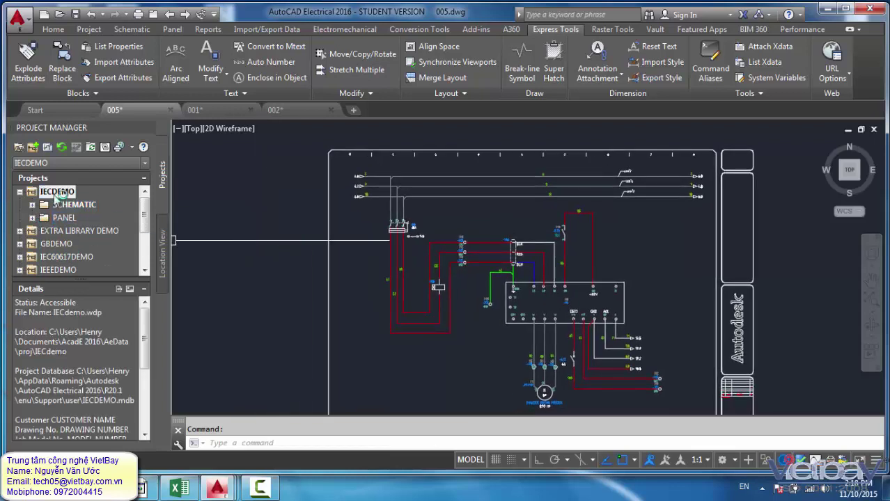
{"action": "right_click", "coordinate": [55, 192]}
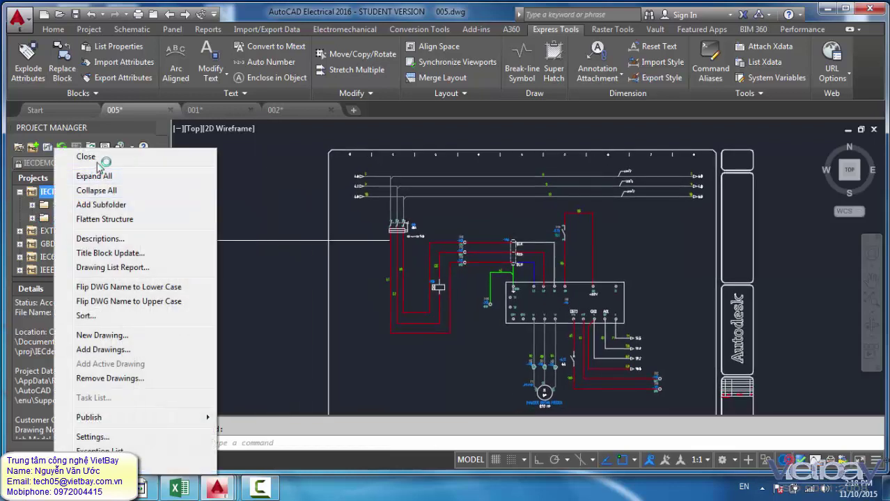
{"action": "left_click", "coordinate": [289, 276]}
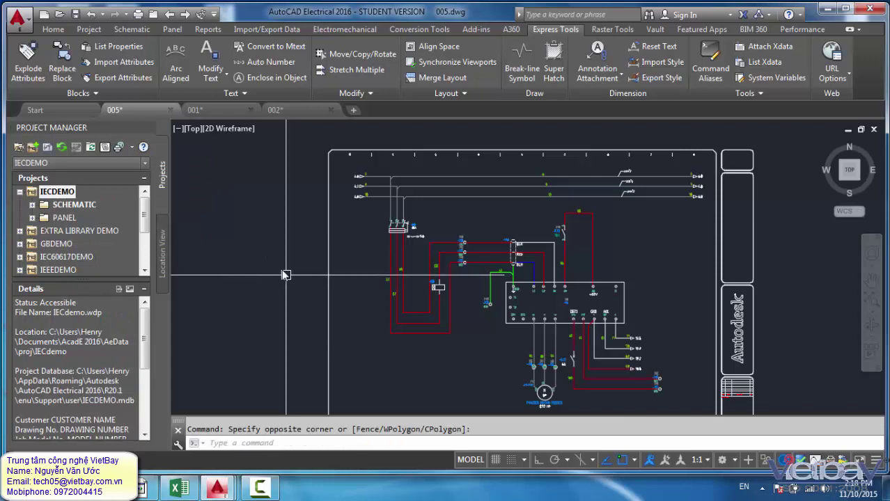
{"action": "middle_click_drag", "start_coordinate": [281, 257], "coordinate": [295, 250]}
Review details of IECDEMO, its SCHEMATIC and PANEL folders, and the EXTRA LIBRARY DEMO project.
{"action": "left_click", "coordinate": [51, 195]}
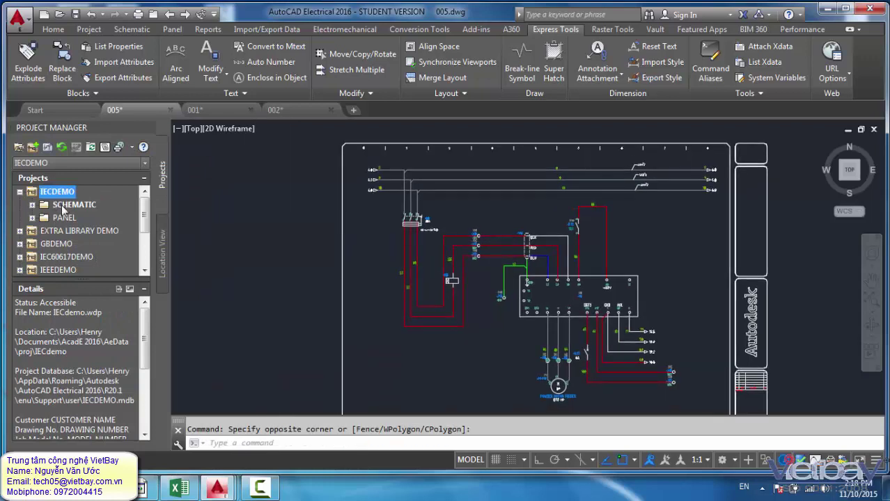
{"action": "left_click", "coordinate": [61, 206]}
{"action": "left_click", "coordinate": [64, 219]}
{"action": "left_click", "coordinate": [62, 230]}
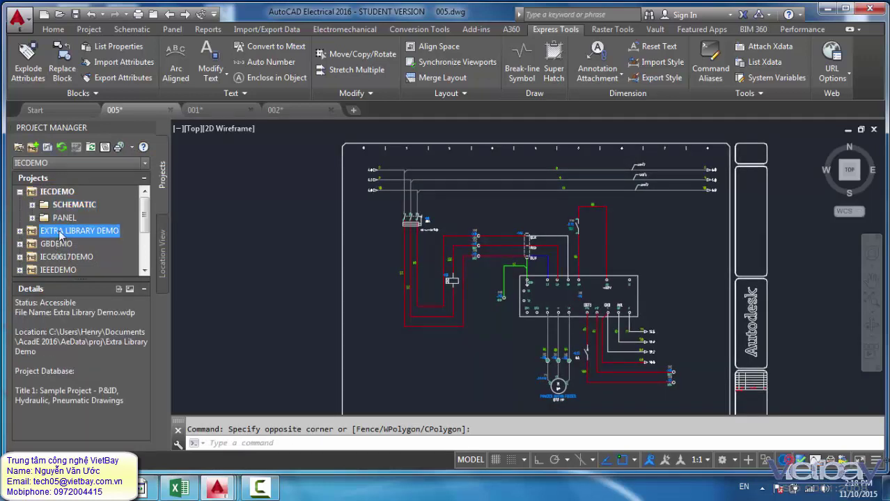
{"action": "right_click", "coordinate": [61, 236]}
{"action": "left_click", "coordinate": [273, 192]}
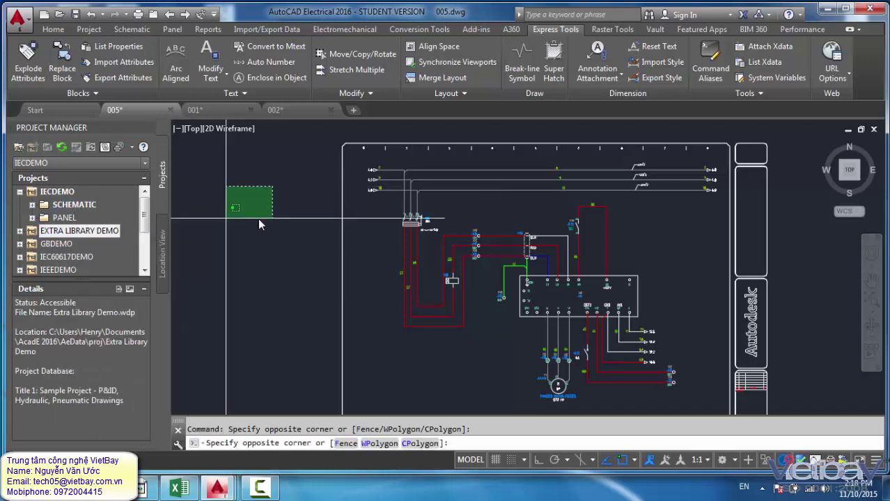
{"action": "left_click", "coordinate": [214, 215]}
{"action": "left_click", "coordinate": [63, 195]}
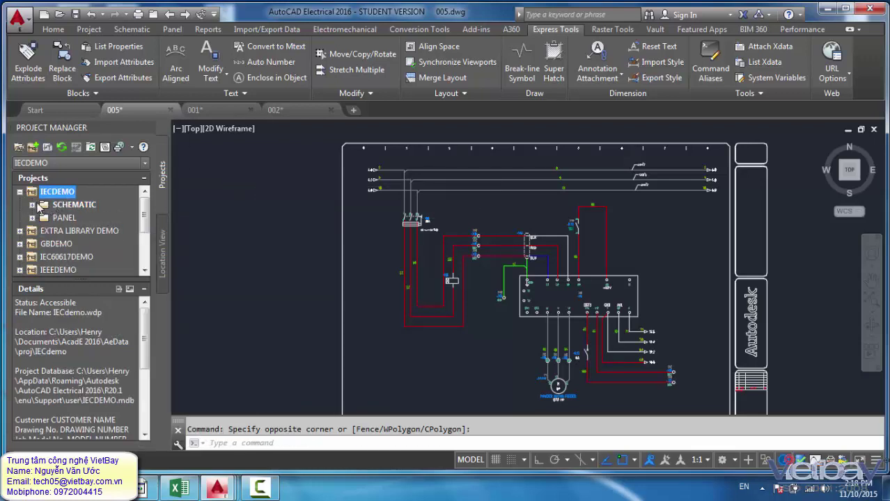
Expand SCHEMATIC and view details of drawings 023.dwg, 024.dwg and 025.dwg.
{"action": "left_click", "coordinate": [35, 205]}
{"action": "scroll", "coordinate": [146, 248], "scroll_direction": "down", "scroll_amount": 1}
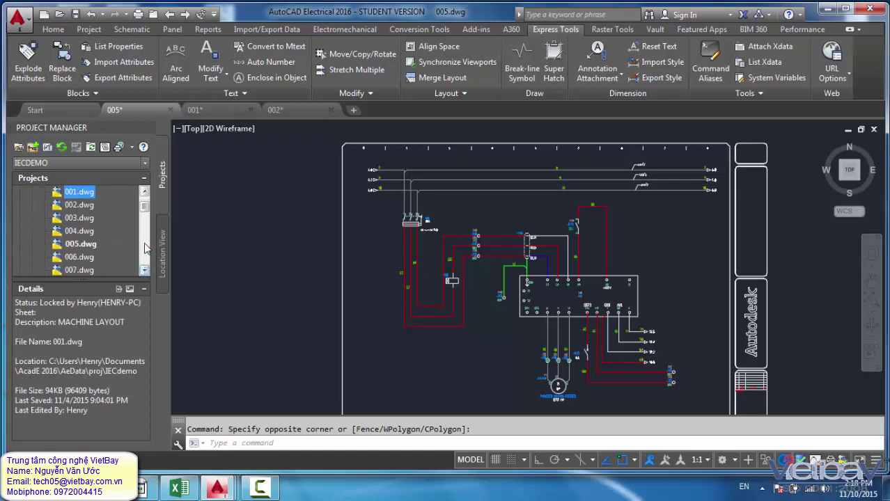
{"action": "left_click_drag", "start_coordinate": [145, 210], "coordinate": [149, 240]}
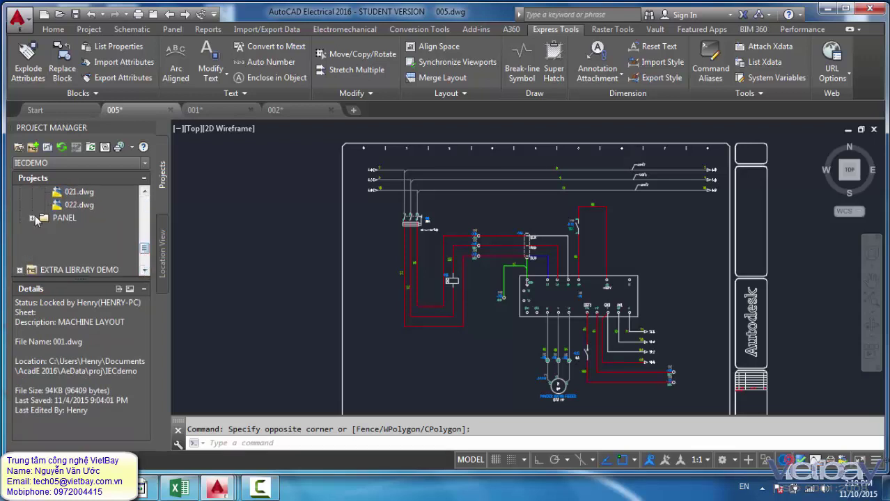
{"action": "scroll", "coordinate": [146, 240], "scroll_direction": "down", "scroll_amount": 1}
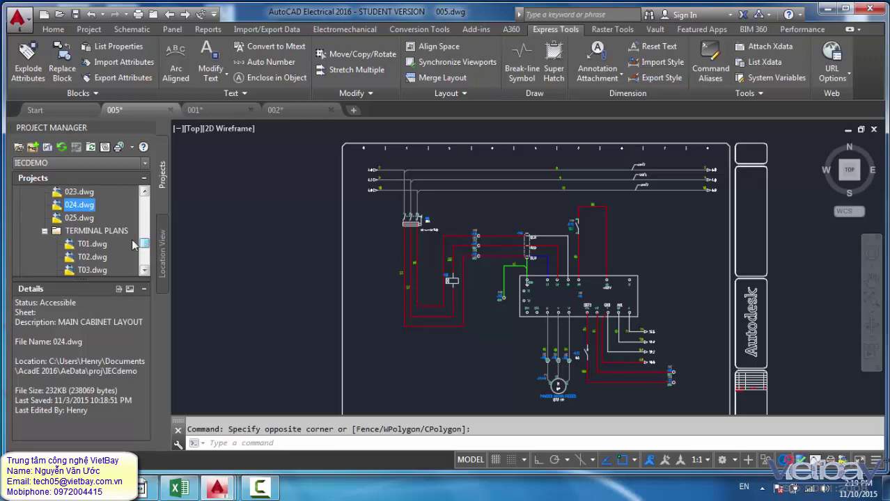
{"action": "left_click", "coordinate": [82, 194]}
{"action": "left_click", "coordinate": [81, 206]}
{"action": "left_click", "coordinate": [80, 218]}
View the T03.dwg and T04.dwg terminal plan details, then select the SCHEMATIC folder.
{"action": "scroll", "coordinate": [97, 250], "scroll_direction": "down", "scroll_amount": 1}
{"action": "left_click", "coordinate": [101, 259]}
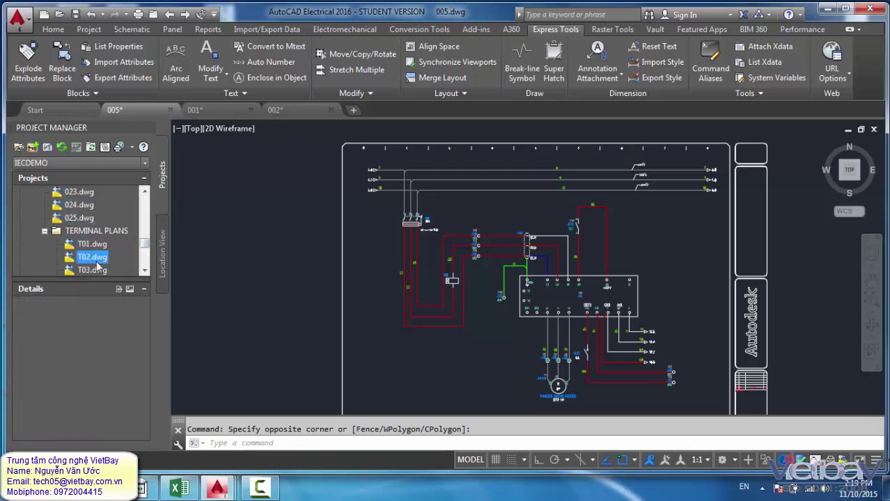
{"action": "scroll", "coordinate": [98, 244], "scroll_direction": "down", "scroll_amount": 3}
{"action": "left_click", "coordinate": [92, 232]}
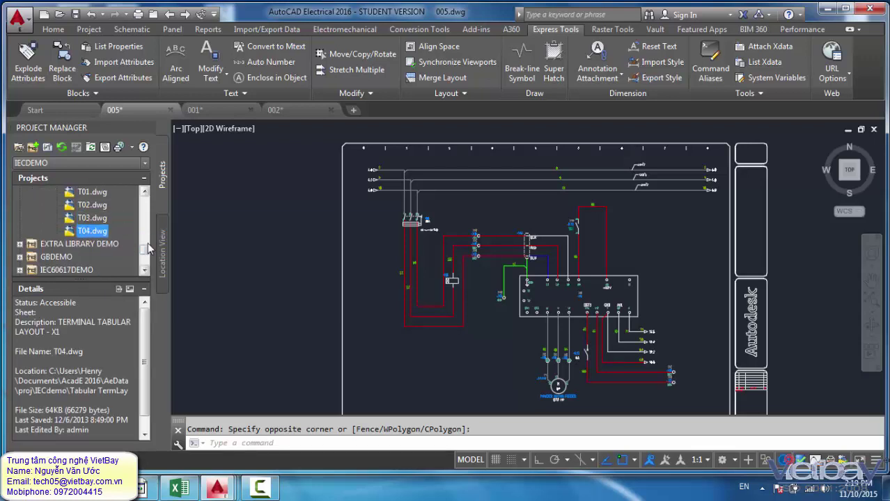
{"action": "left_click_drag", "start_coordinate": [145, 249], "coordinate": [144, 200]}
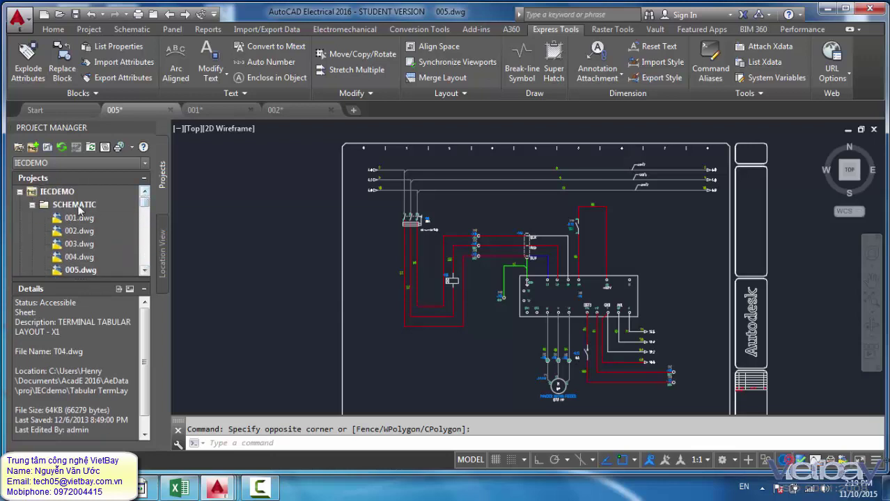
{"action": "left_click", "coordinate": [81, 207]}
Publish to PDF/DWF/DWFx from the SCHEMATIC folder, adding all drawings with Do All.
{"action": "right_click", "coordinate": [83, 209]}
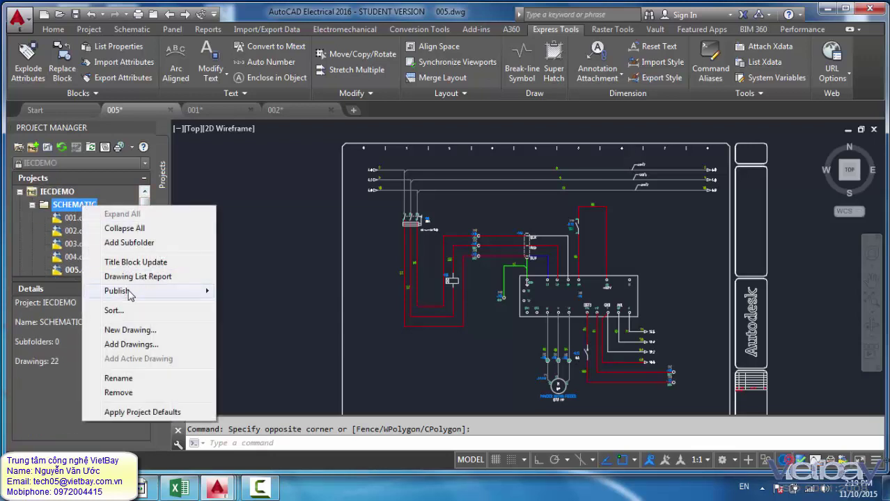
{"action": "mouse_move", "coordinate": [117, 291]}
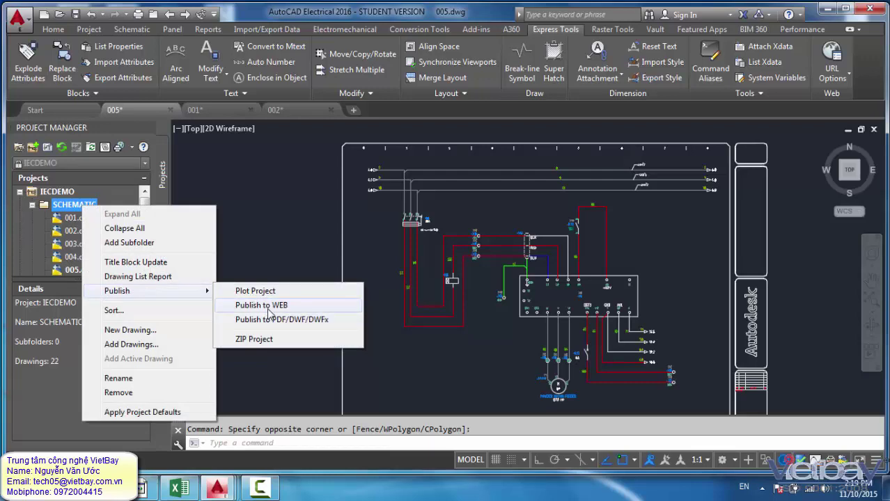
{"action": "left_click", "coordinate": [272, 321]}
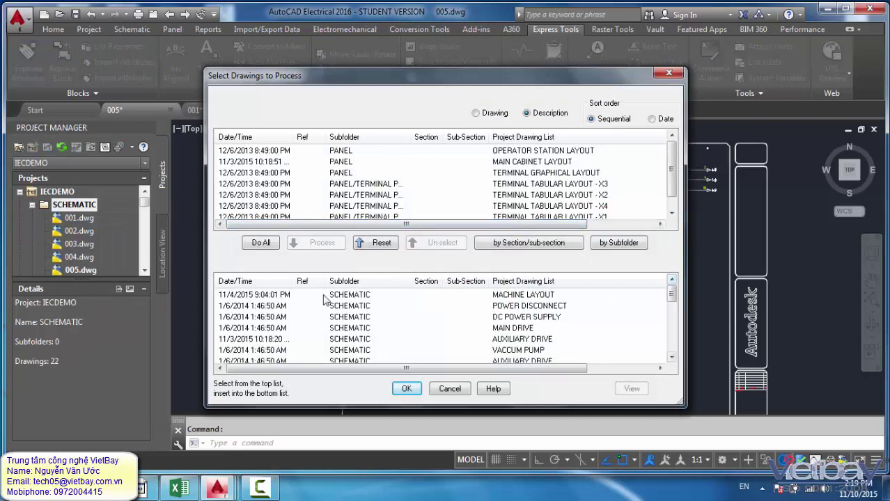
{"action": "left_click_drag", "start_coordinate": [673, 296], "coordinate": [673, 342]}
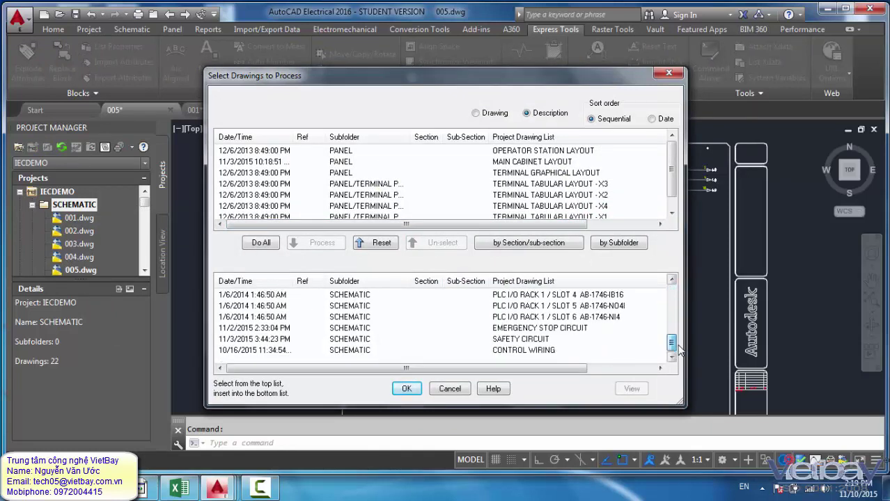
{"action": "scroll", "coordinate": [679, 352], "scroll_direction": "up", "scroll_amount": 2}
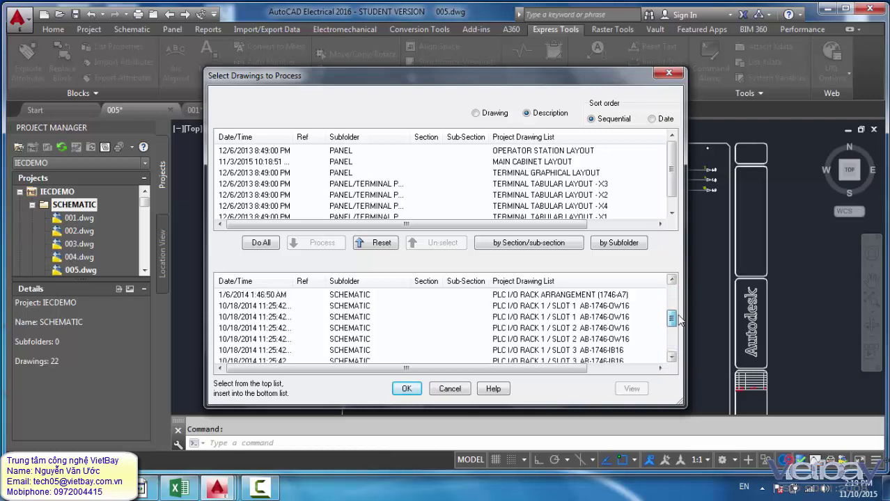
{"action": "scroll", "coordinate": [680, 352], "scroll_direction": "down", "scroll_amount": 1}
{"action": "scroll", "coordinate": [682, 353], "scroll_direction": "down", "scroll_amount": 1}
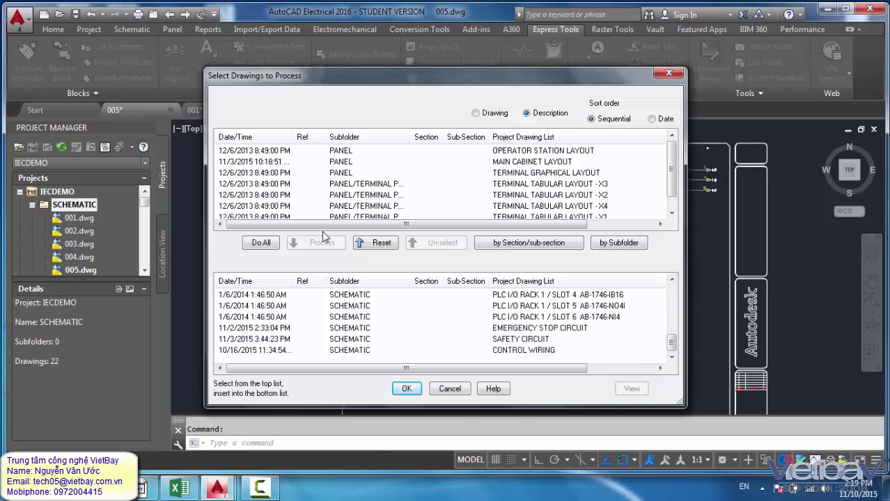
{"action": "scroll", "coordinate": [673, 193], "scroll_direction": "down", "scroll_amount": 1}
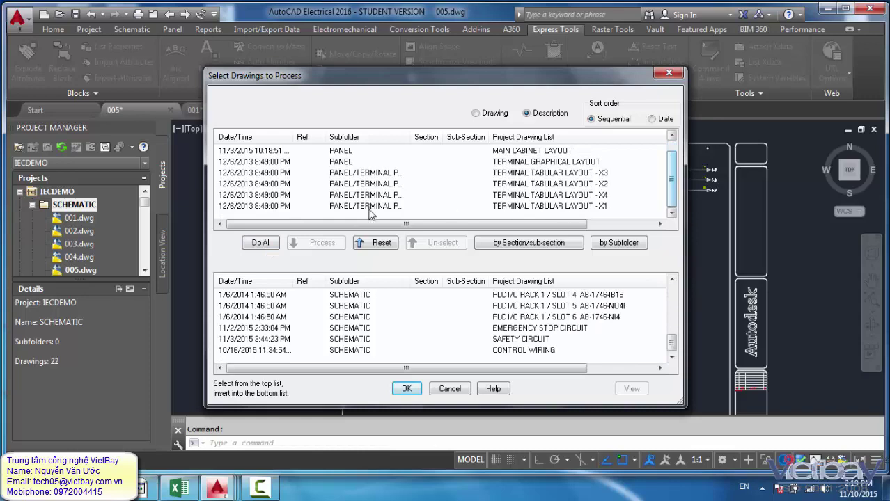
{"action": "left_click", "coordinate": [262, 243]}
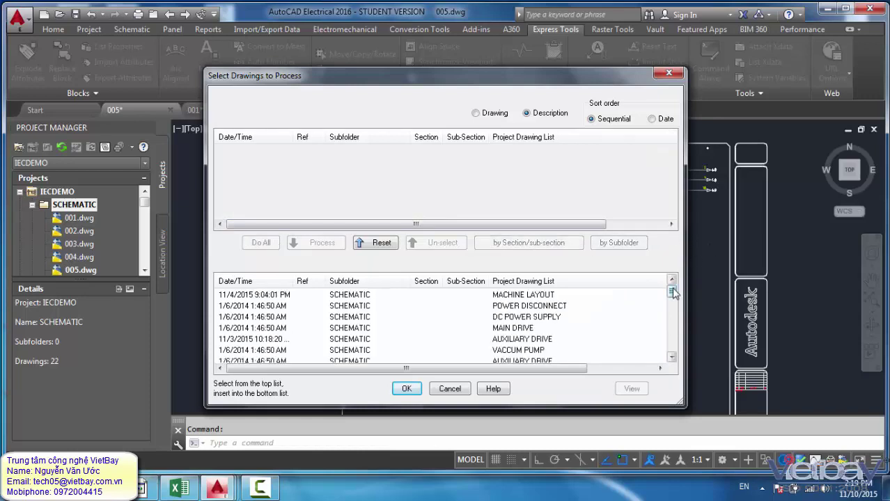
{"action": "left_click_drag", "start_coordinate": [672, 292], "coordinate": [672, 344]}
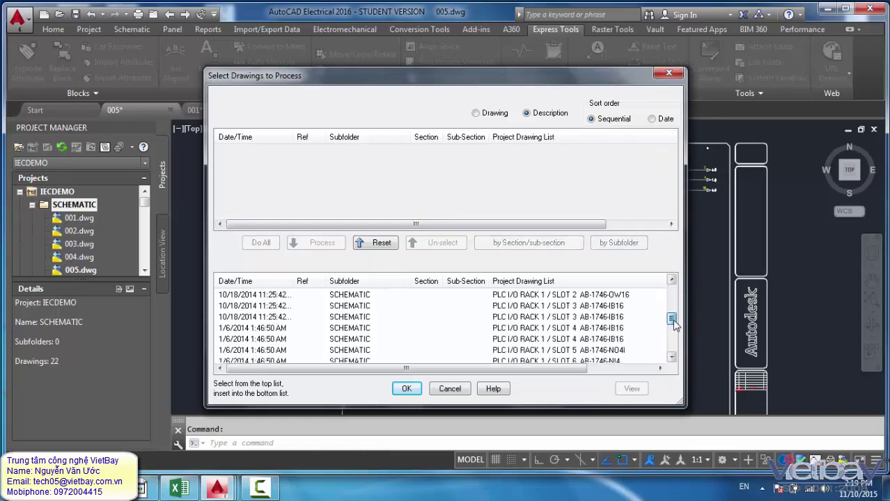
{"action": "left_click", "coordinate": [406, 388]}
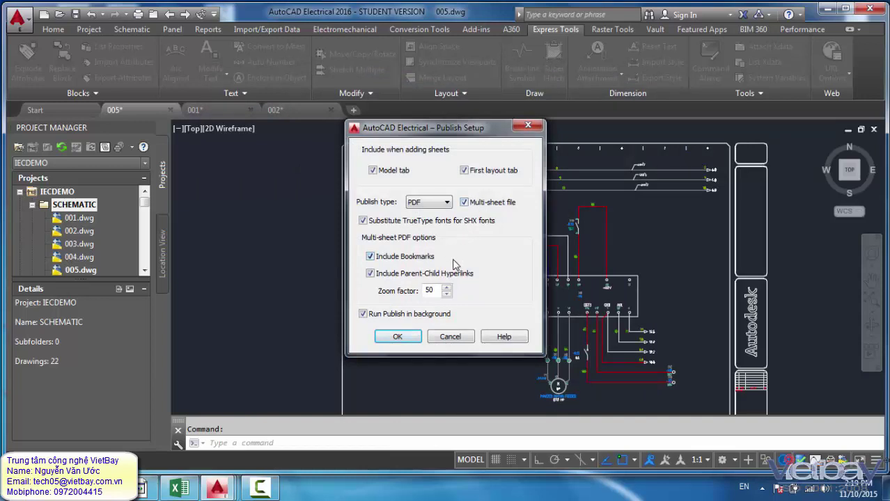
Uncheck Include Parent-Child Hyperlinks and Include Bookmarks, keep PDF as publish type, and confirm.
{"action": "left_click", "coordinate": [420, 276]}
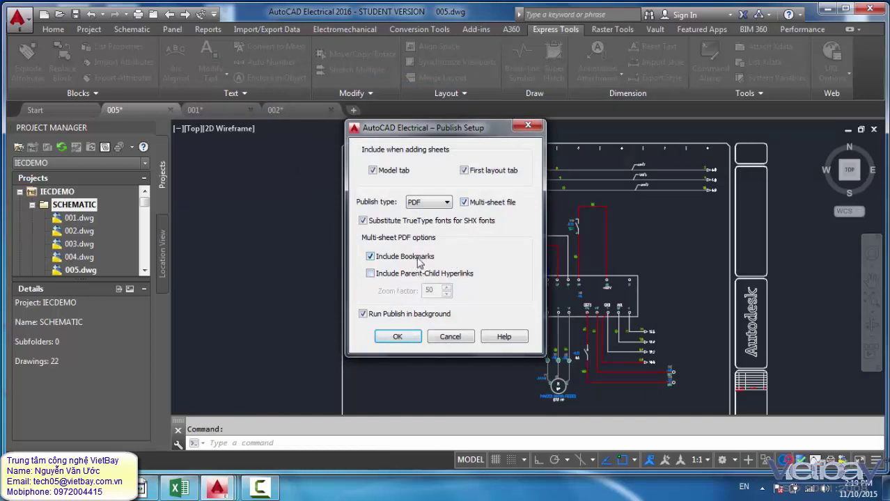
{"action": "left_click", "coordinate": [420, 259]}
{"action": "left_click", "coordinate": [446, 202]}
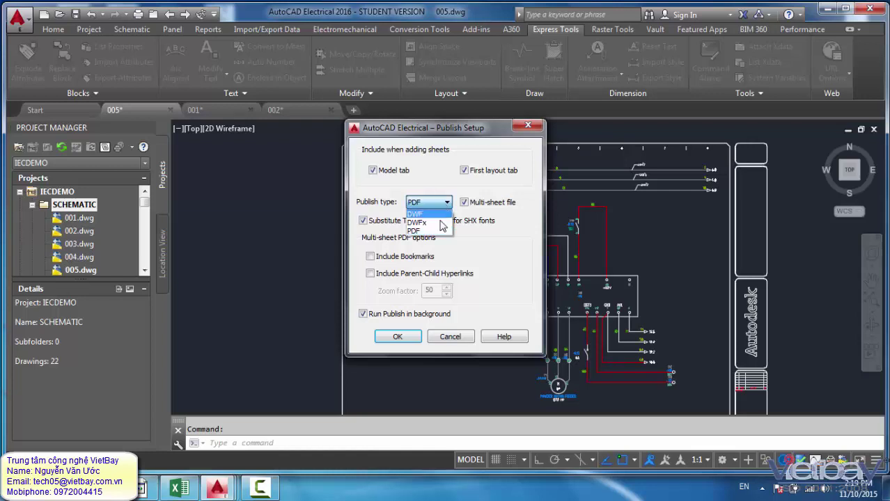
{"action": "left_click", "coordinate": [433, 232]}
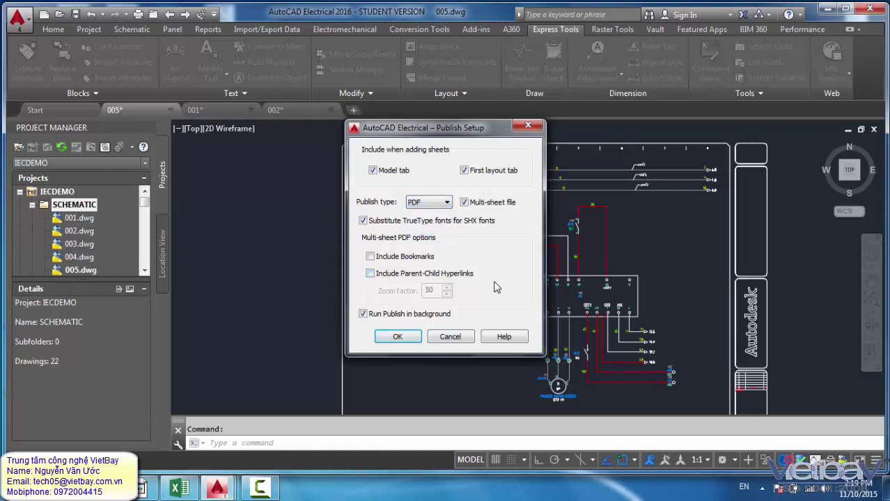
{"action": "left_click", "coordinate": [414, 342]}
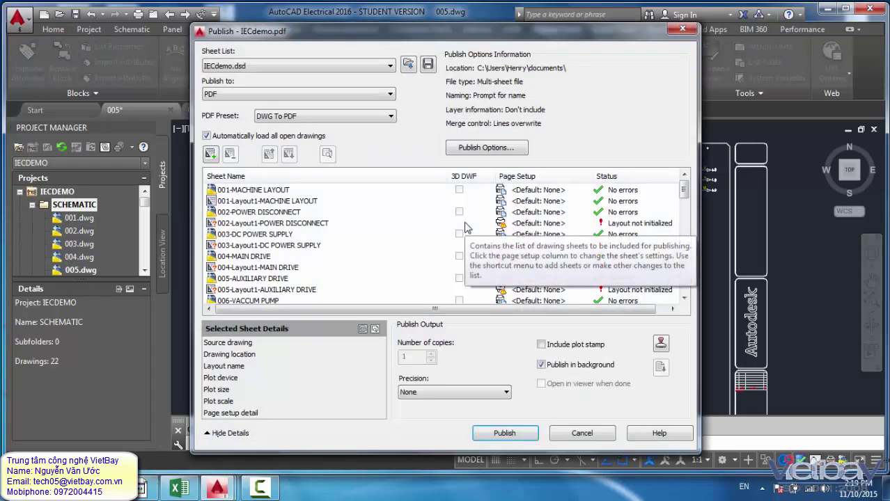
Keep the IECdemo.dsd sheet list, set output to PDF and keep the DWG To PDF preset.
{"action": "left_click_drag", "start_coordinate": [365, 36], "coordinate": [377, 33]}
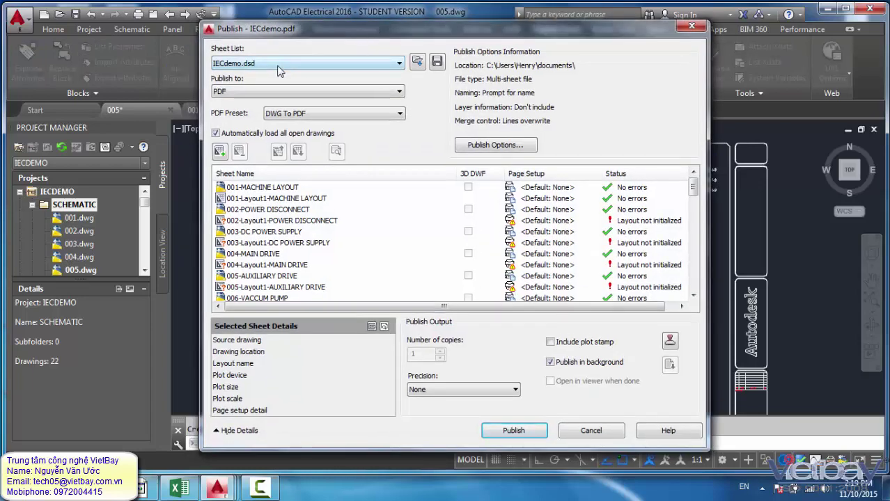
{"action": "left_click", "coordinate": [401, 64]}
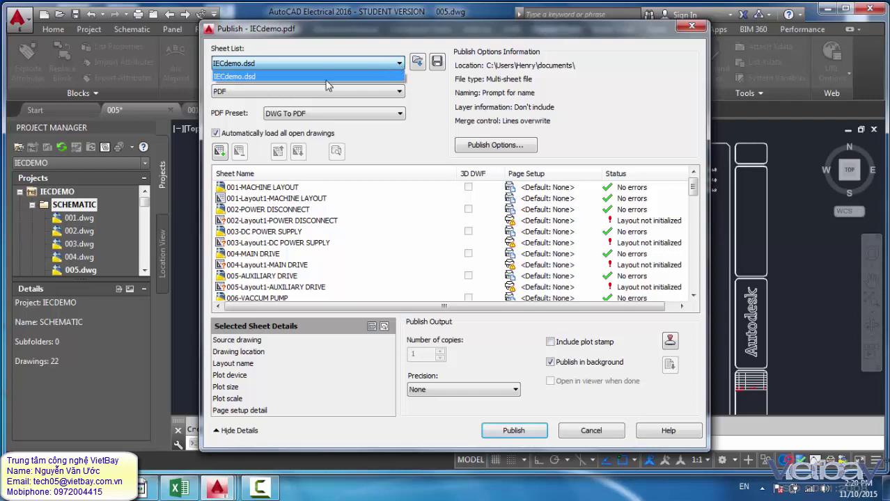
{"action": "left_click", "coordinate": [416, 85]}
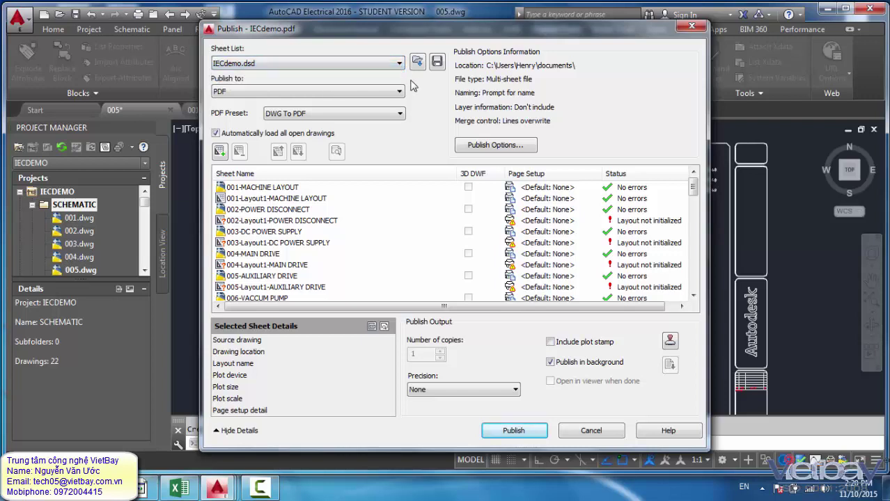
{"action": "left_click", "coordinate": [331, 93]}
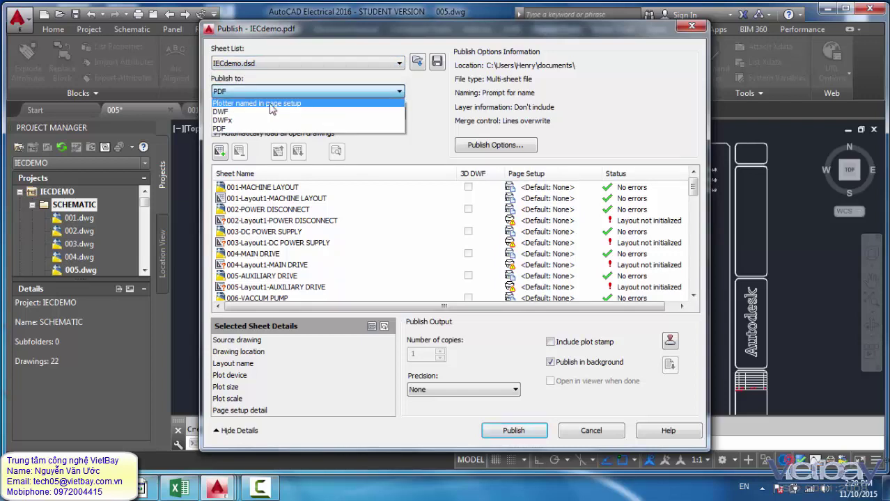
{"action": "left_click", "coordinate": [230, 128]}
{"action": "left_click", "coordinate": [395, 116]}
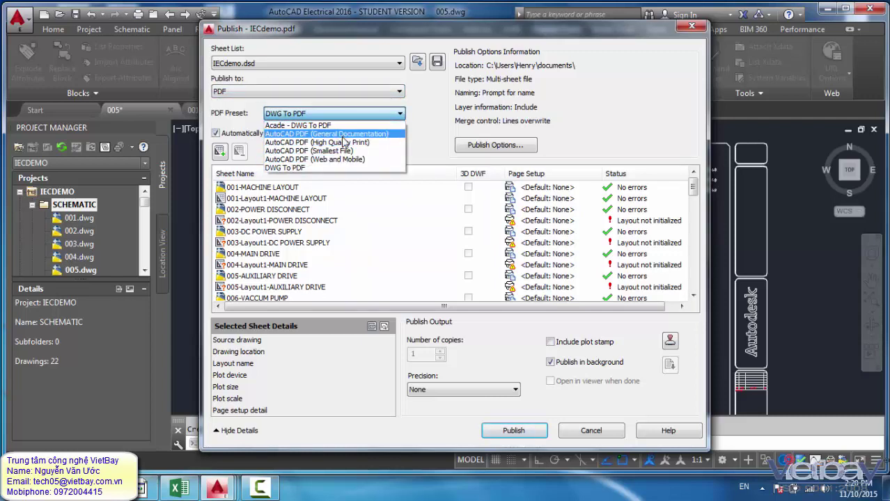
{"action": "left_click", "coordinate": [346, 168]}
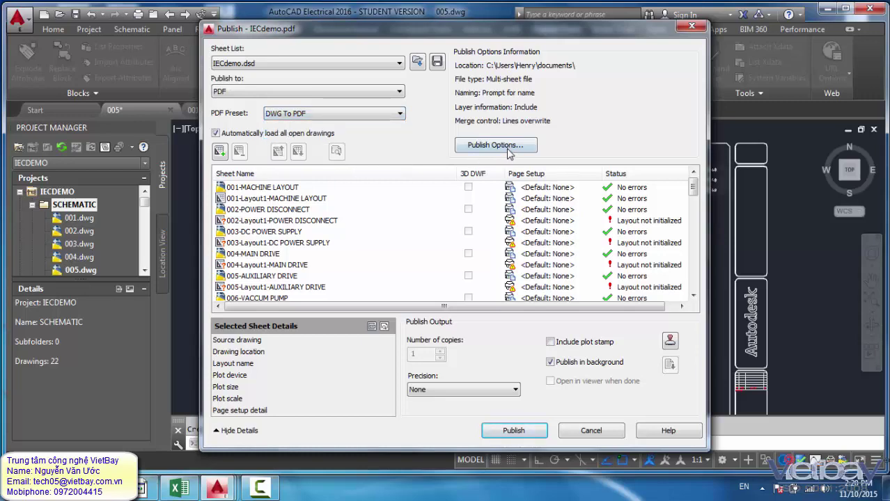
{"action": "left_click", "coordinate": [510, 147]}
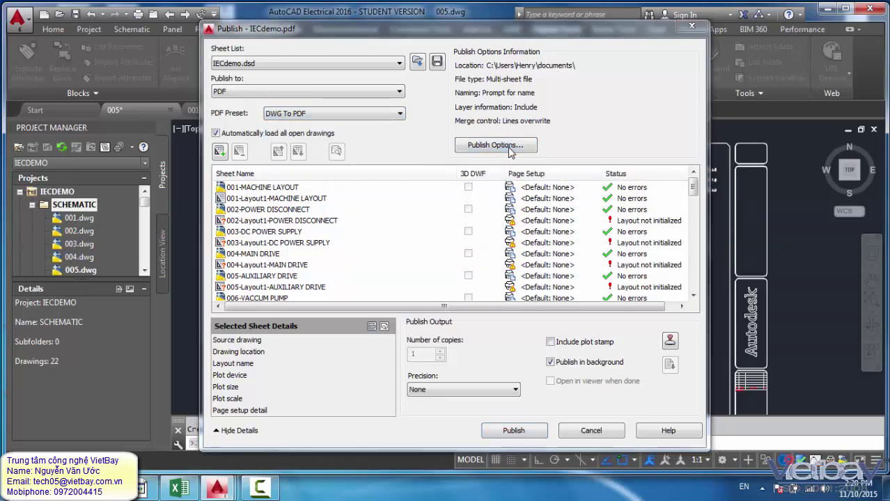
Output PDFs to the Desktop, excluding layer information, hyperlinks, bookmarks and captured fonts.
{"action": "left_click_drag", "start_coordinate": [456, 102], "coordinate": [469, 103]}
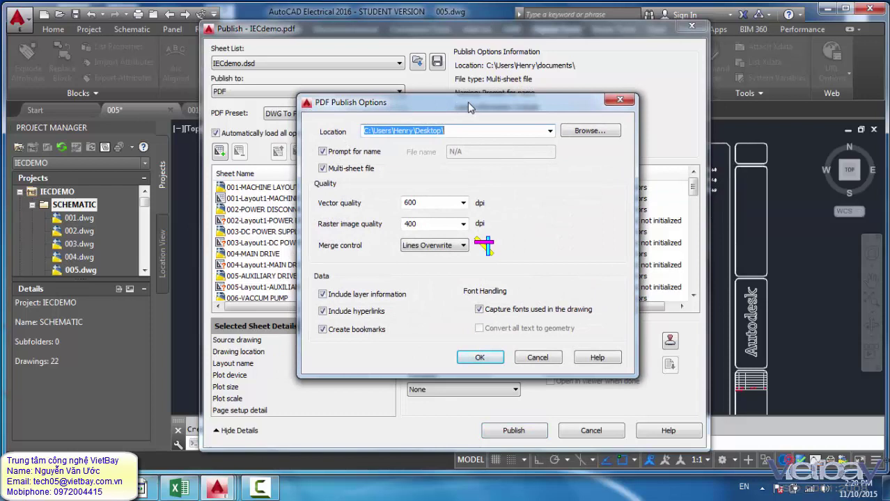
{"action": "left_click", "coordinate": [449, 134]}
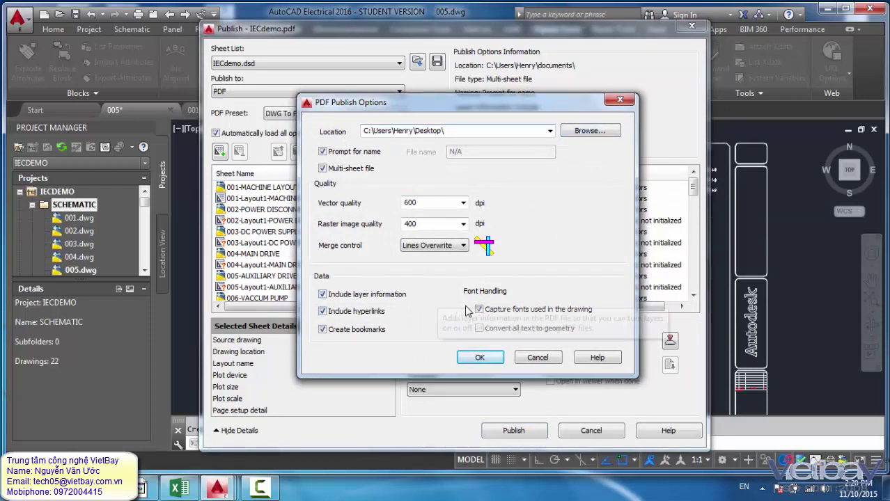
{"action": "left_click", "coordinate": [388, 296]}
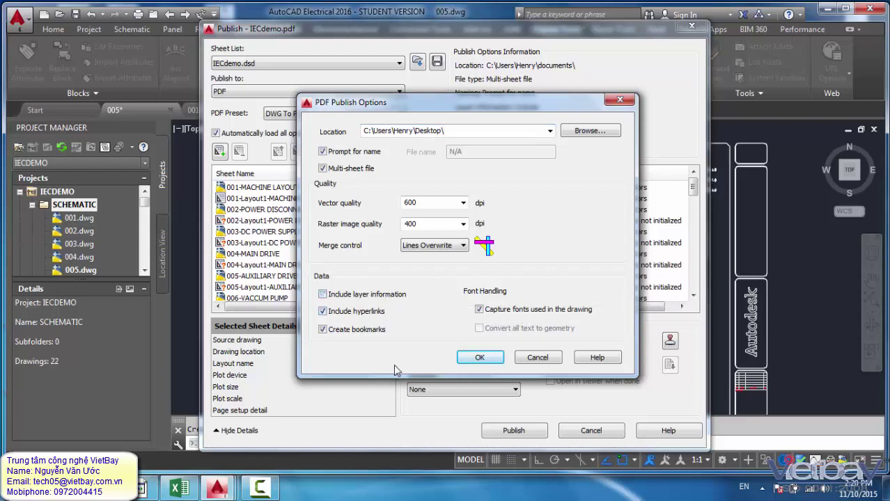
{"action": "left_click", "coordinate": [370, 311]}
{"action": "left_click", "coordinate": [374, 329]}
{"action": "left_click", "coordinate": [505, 309]}
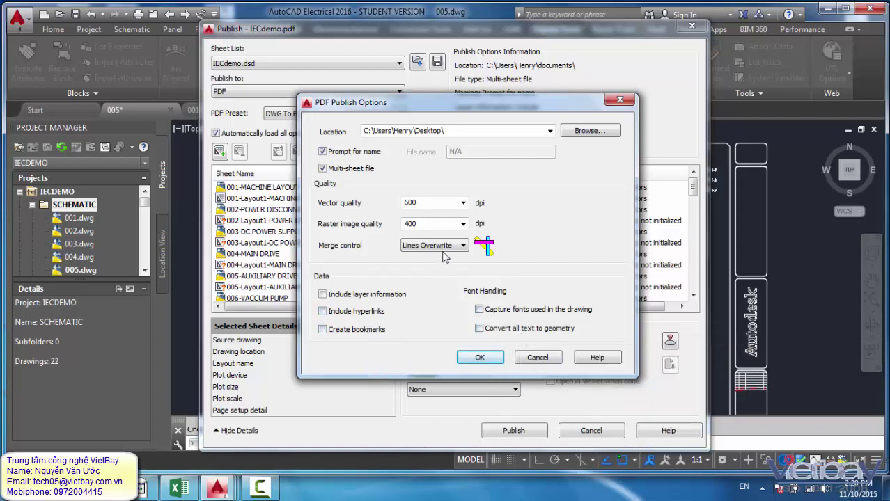
{"action": "left_click", "coordinate": [481, 358]}
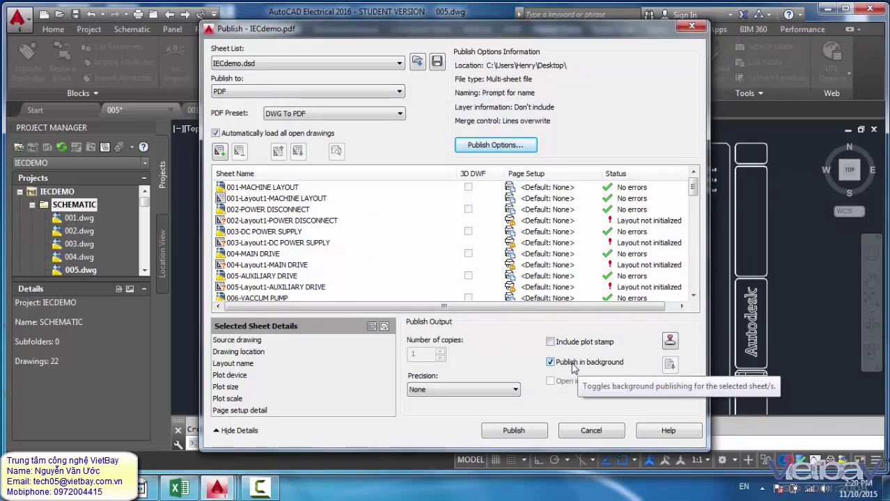
Publish with precision None, saving the PDF as IECdemo.pdf on the Desktop.
{"action": "left_click", "coordinate": [467, 390]}
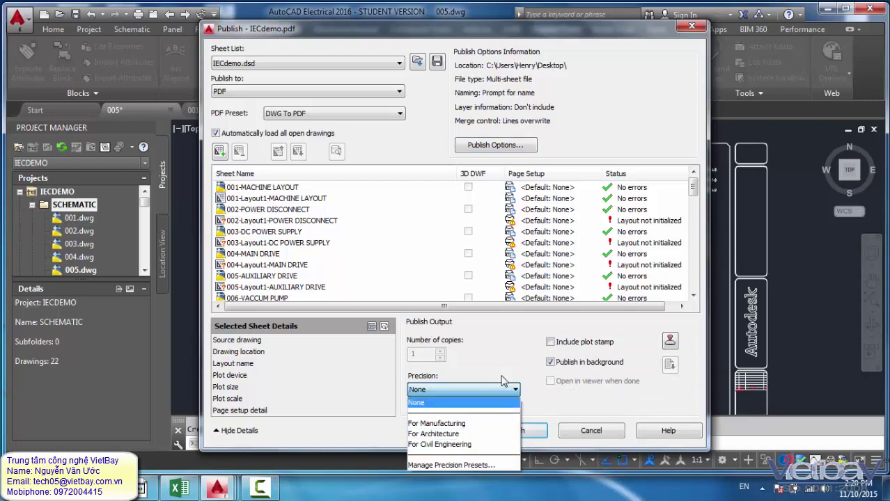
{"action": "left_click", "coordinate": [417, 402]}
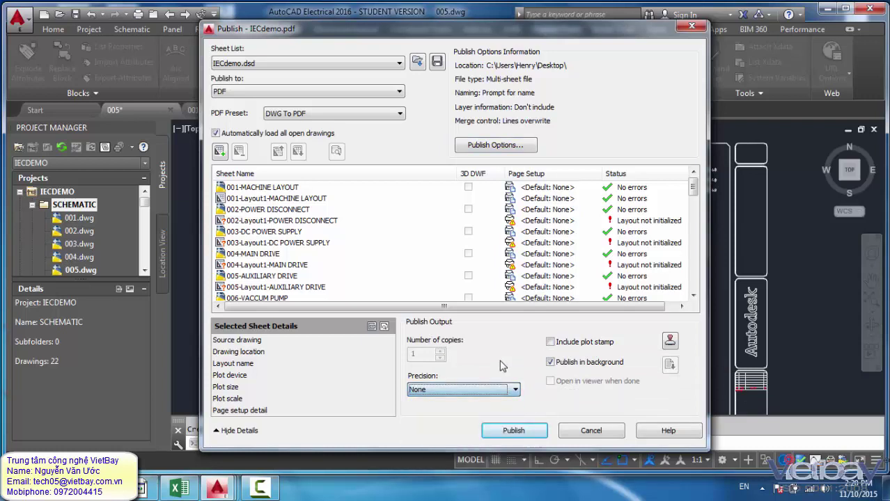
{"action": "left_click", "coordinate": [538, 436]}
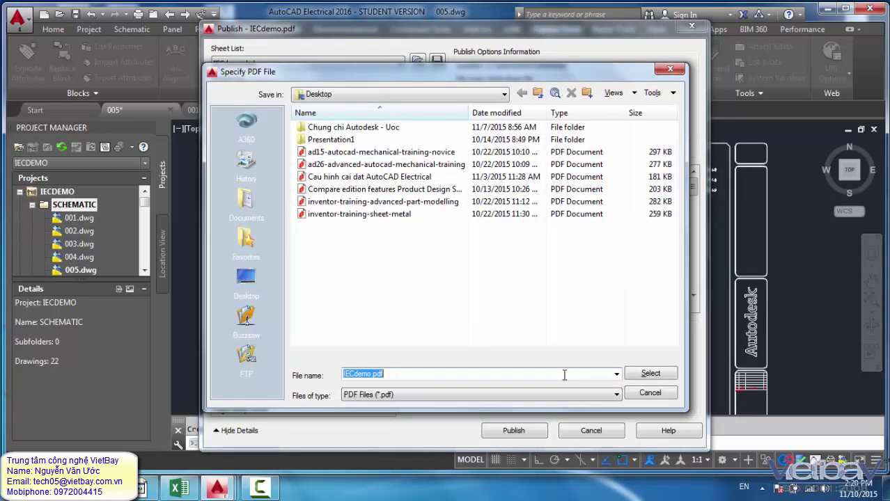
{"action": "left_click", "coordinate": [392, 378]}
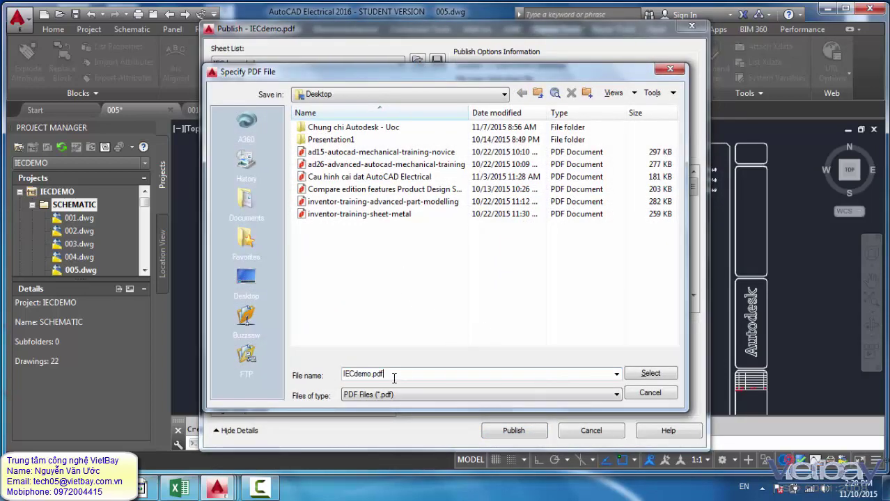
{"action": "left_click", "coordinate": [648, 374]}
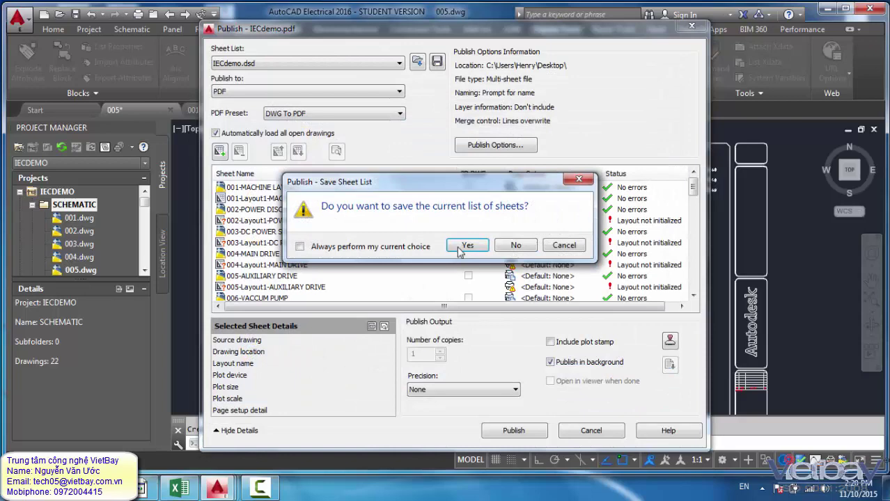
Save the current sheet list as IECdemo.dsd, then minimize AutoCAD to show the desktop.
{"action": "left_click", "coordinate": [466, 246]}
{"action": "left_click", "coordinate": [418, 368]}
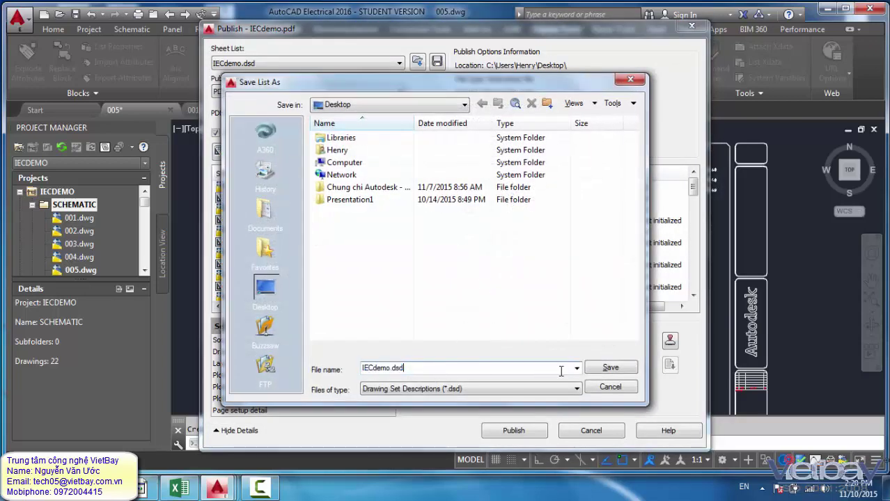
{"action": "left_click", "coordinate": [604, 374]}
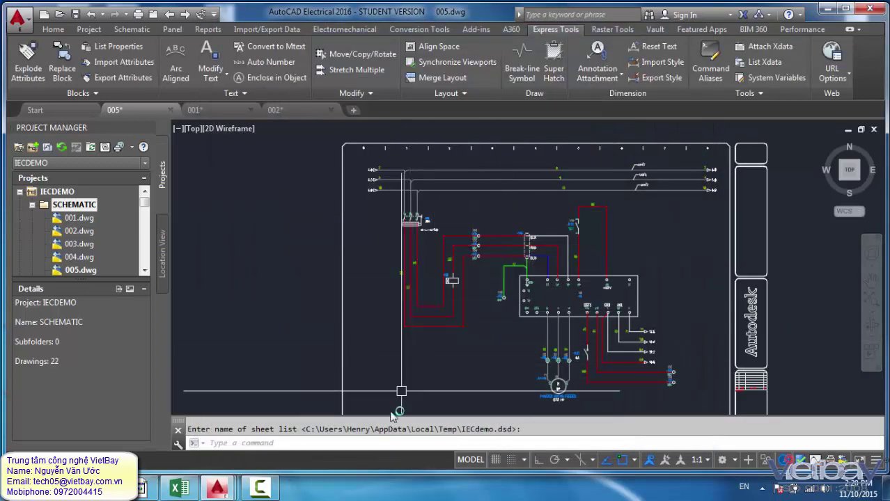
{"action": "left_click", "coordinate": [263, 490]}
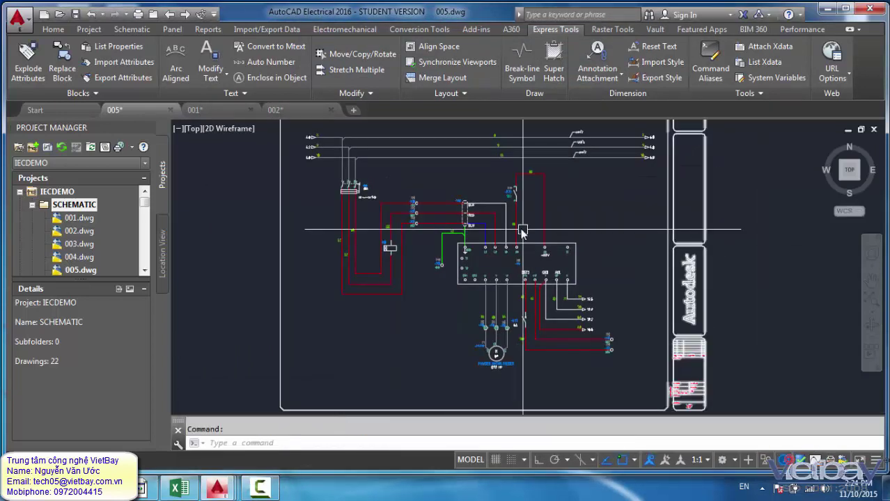
{"action": "left_click", "coordinate": [828, 8]}
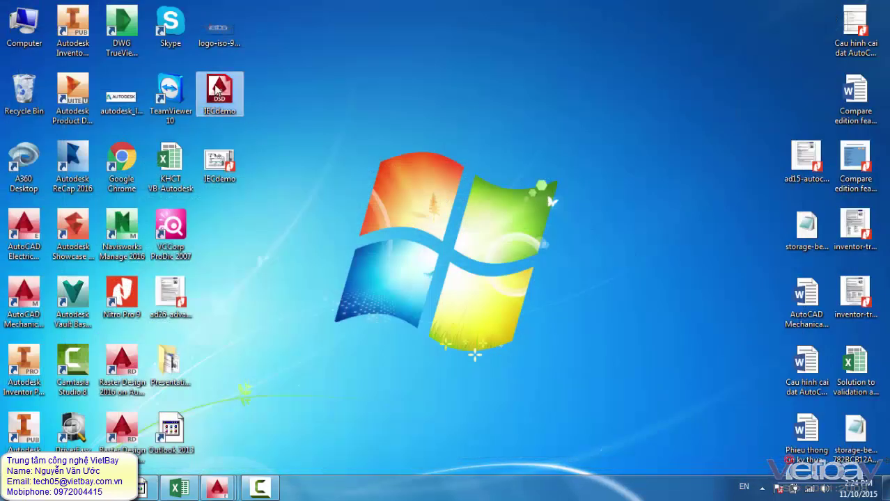
Move both IECdemo files to the desktop's right side and open IECdemo.pdf in Nitro Pro.
{"action": "left_click_drag", "start_coordinate": [266, 72], "coordinate": [196, 199]}
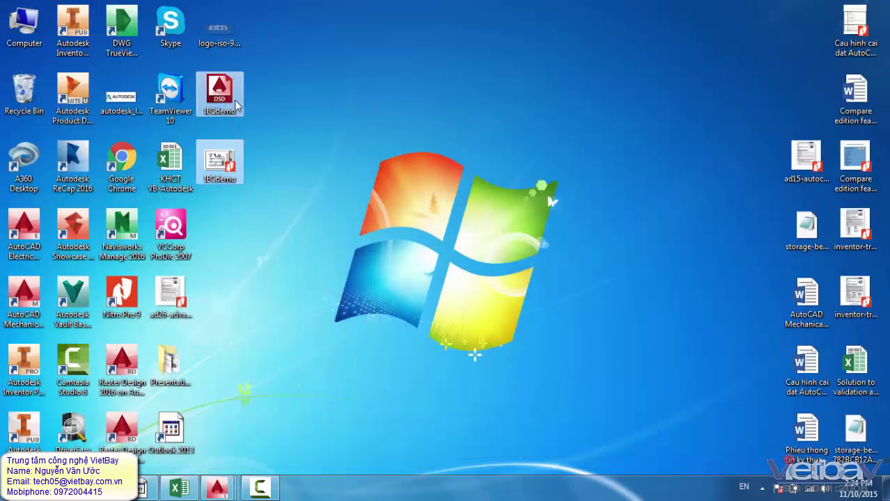
{"action": "left_click_drag", "start_coordinate": [223, 101], "coordinate": [679, 174]}
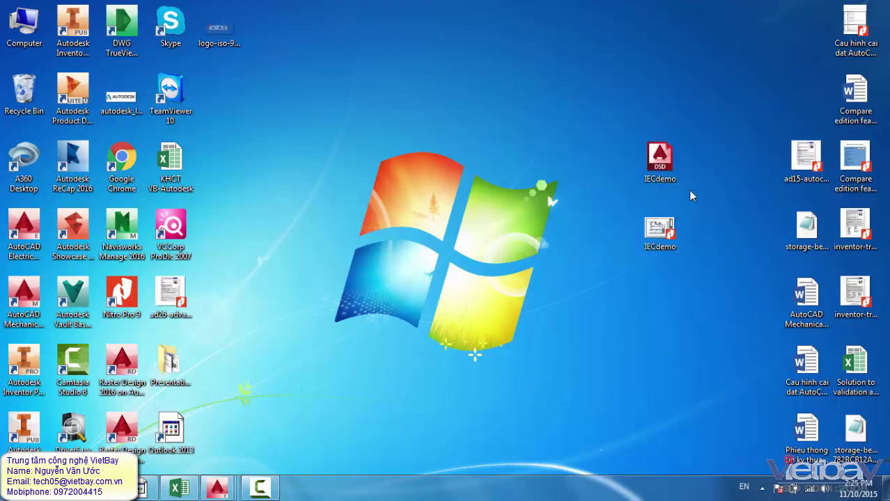
{"action": "left_click", "coordinate": [670, 234]}
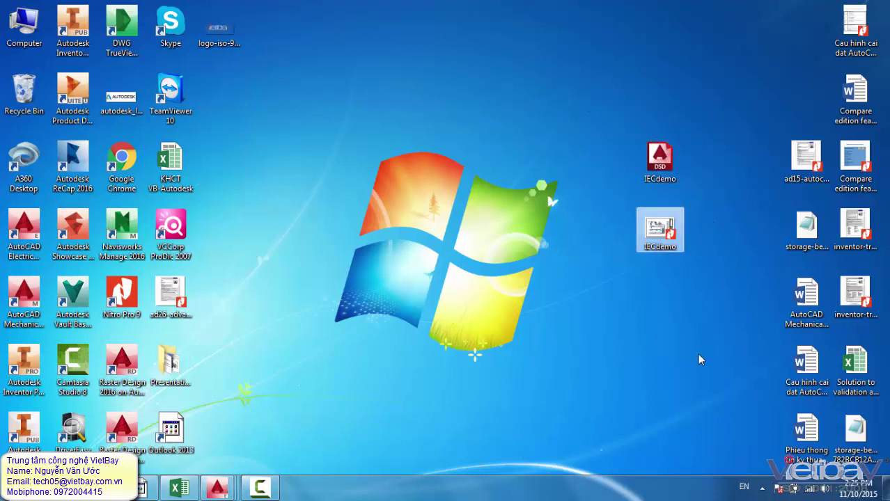
{"action": "double_click", "coordinate": [670, 234]}
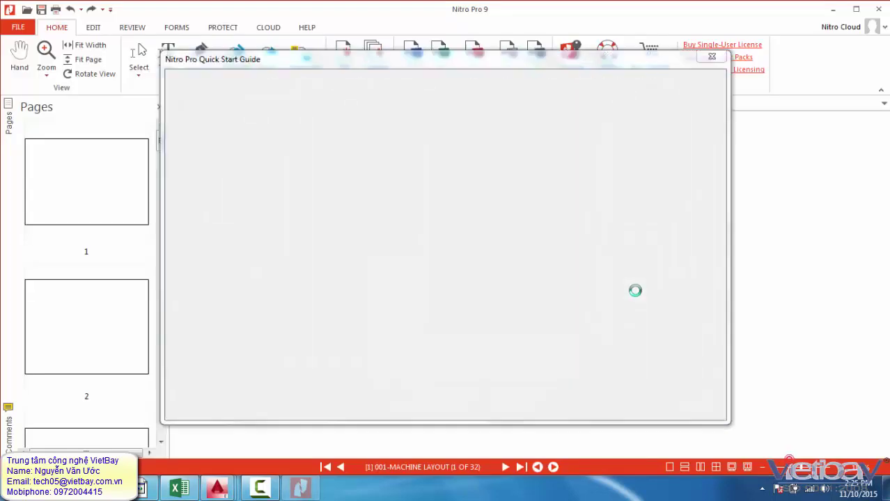
Close the Quick Start Guide, browse pages 1 to 3, and select the blank page 2.
{"action": "left_click", "coordinate": [670, 408]}
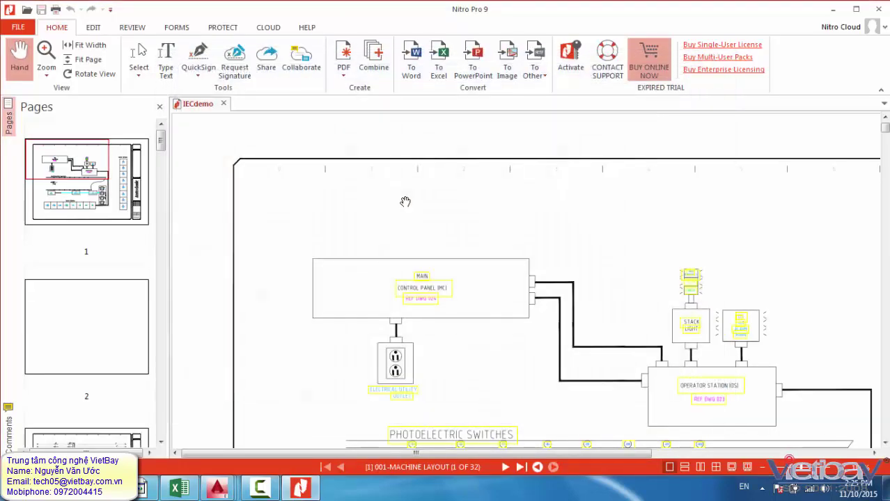
{"action": "scroll", "coordinate": [453, 236], "scroll_direction": "down", "scroll_amount": 2}
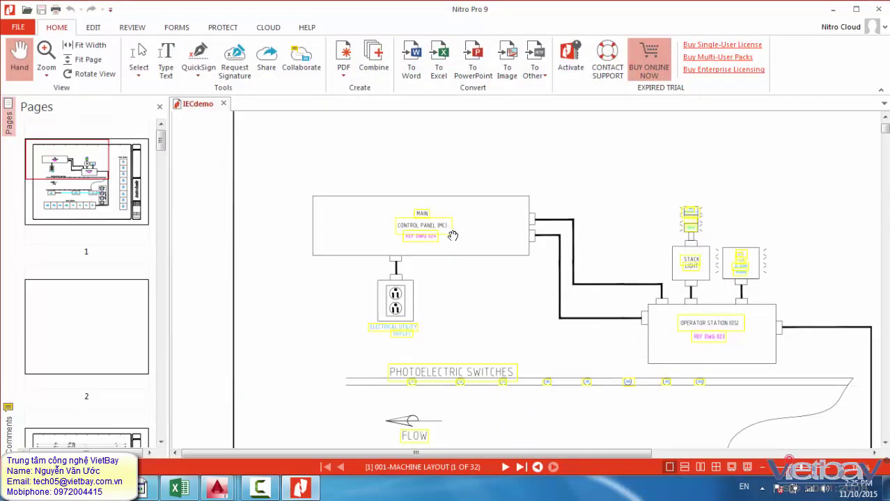
{"action": "scroll", "coordinate": [453, 236], "scroll_direction": "down", "scroll_amount": 2}
{"action": "scroll", "coordinate": [452, 235], "scroll_direction": "down", "scroll_amount": 2}
{"action": "left_click", "coordinate": [110, 319]}
{"action": "scroll", "coordinate": [102, 350], "scroll_direction": "down", "scroll_amount": 5}
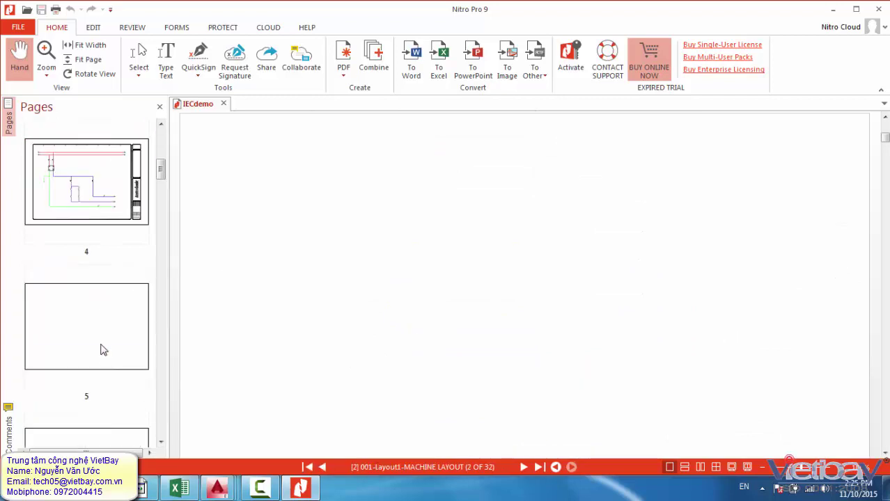
{"action": "scroll", "coordinate": [105, 334], "scroll_direction": "up", "scroll_amount": 5}
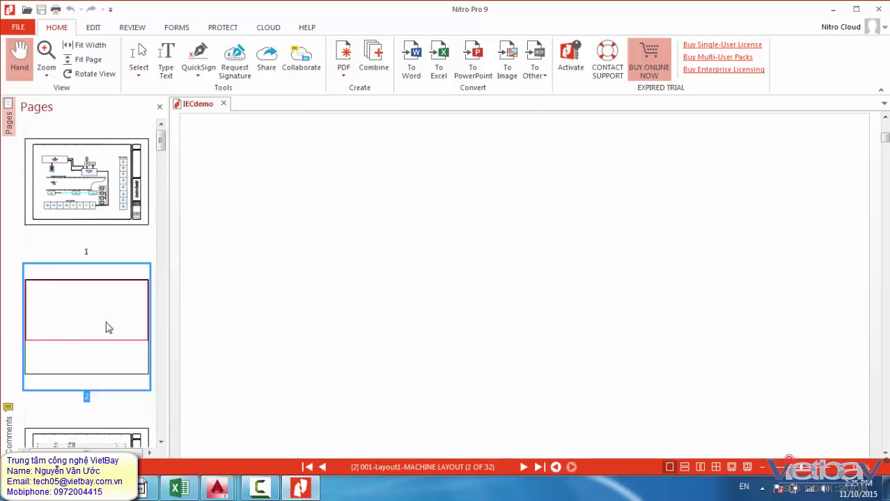
{"action": "scroll", "coordinate": [115, 252], "scroll_direction": "down", "scroll_amount": 3}
{"action": "left_click", "coordinate": [108, 266]}
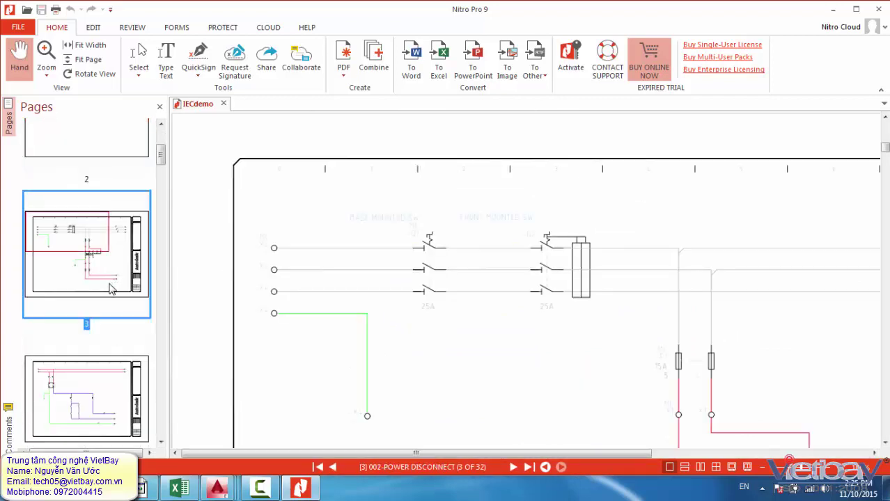
{"action": "scroll", "coordinate": [109, 291], "scroll_direction": "up", "scroll_amount": 4}
{"action": "left_click", "coordinate": [102, 189]}
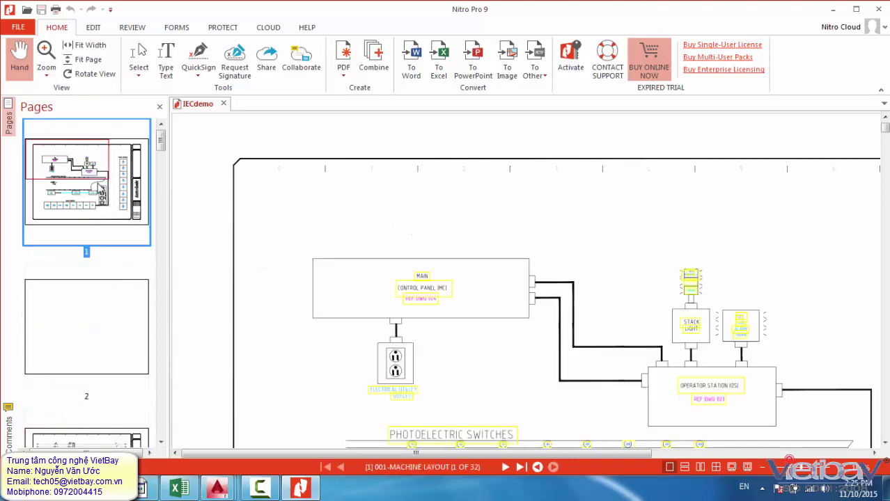
{"action": "left_click", "coordinate": [103, 331]}
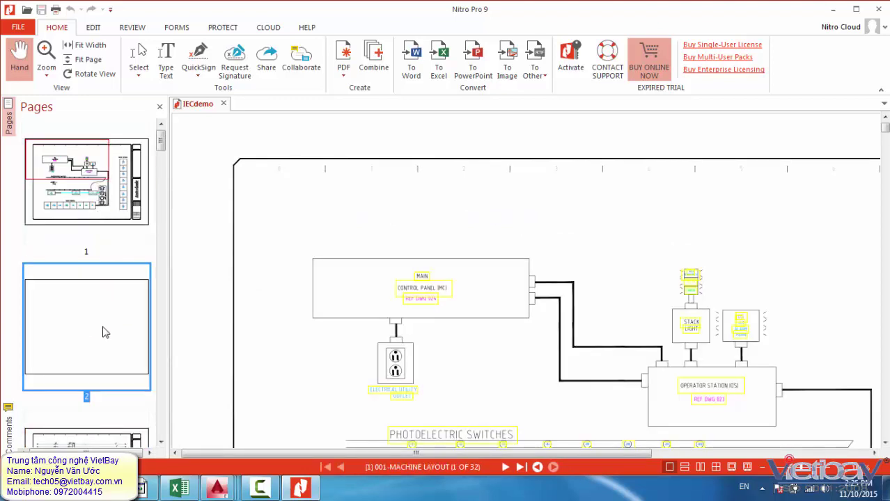
Delete the blank page 2 and return to page 1.
{"action": "key", "text": "Delete"}
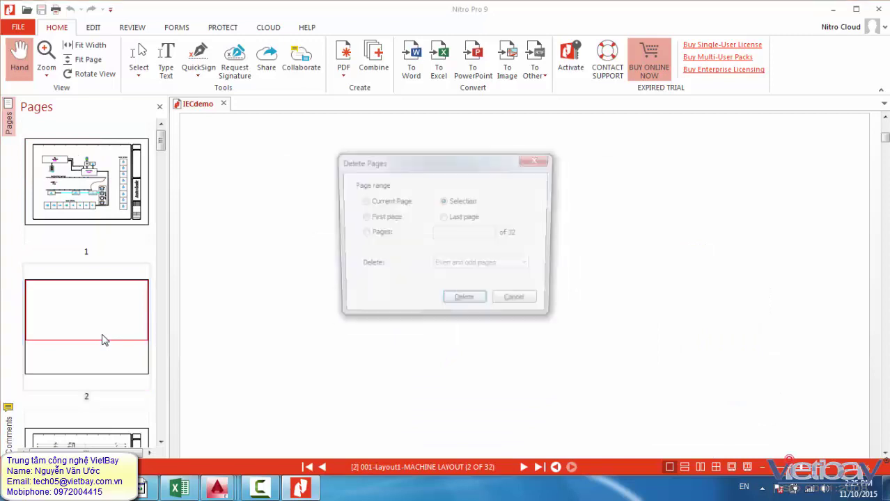
{"action": "left_click", "coordinate": [460, 302]}
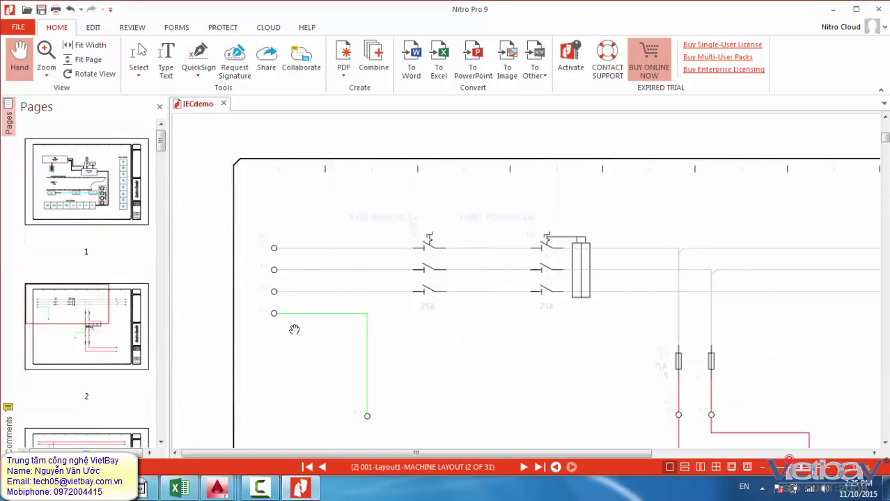
{"action": "scroll", "coordinate": [164, 143], "scroll_direction": "down", "scroll_amount": 1}
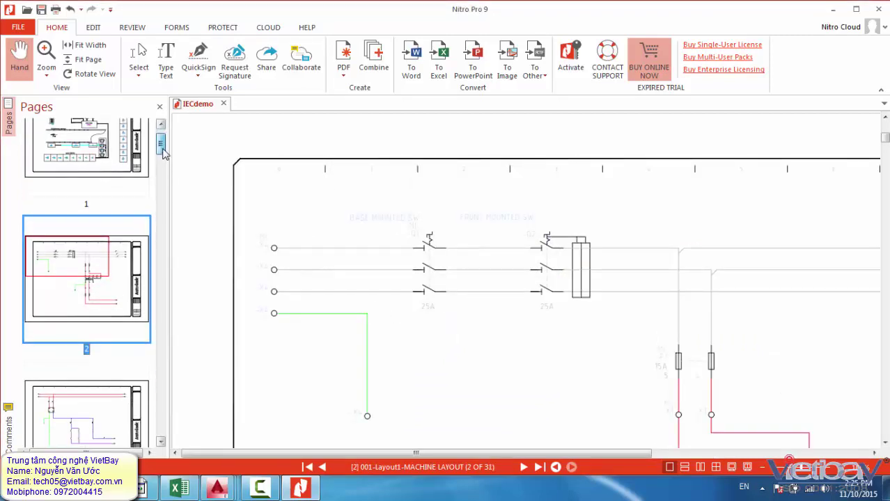
{"action": "scroll", "coordinate": [78, 182], "scroll_direction": "up", "scroll_amount": 1}
{"action": "left_click", "coordinate": [81, 170]}
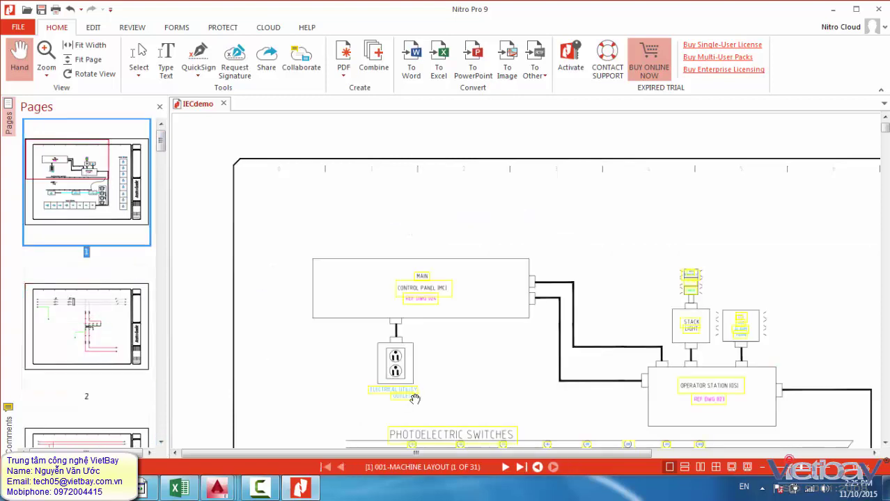
Zoom out to see the whole page-1 machine layout, then switch back to AutoCAD Electrical.
{"action": "left_click", "coordinate": [760, 471]}
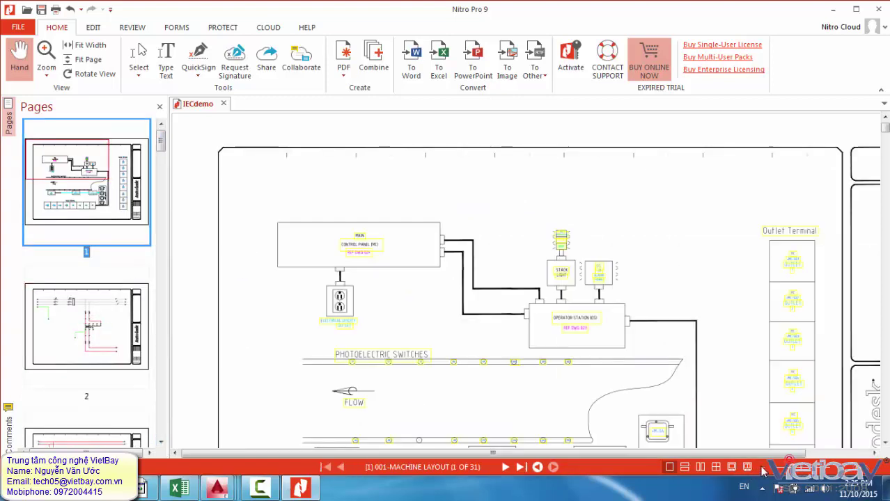
{"action": "scroll", "coordinate": [501, 267], "scroll_direction": "down", "scroll_amount": 2}
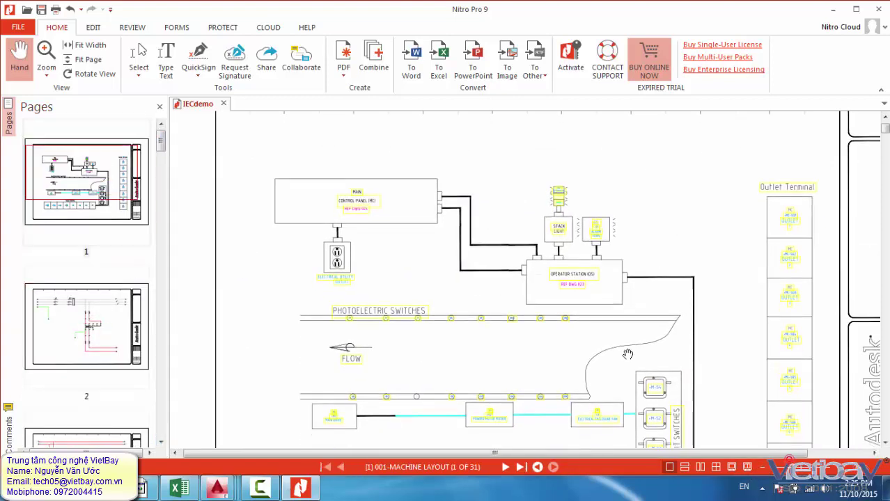
{"action": "left_click", "coordinate": [764, 472]}
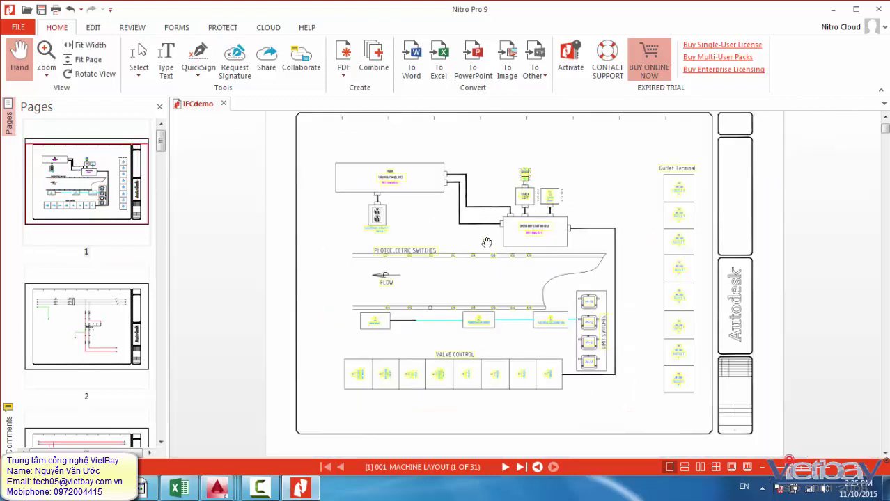
{"action": "mouse_move", "coordinate": [218, 488]}
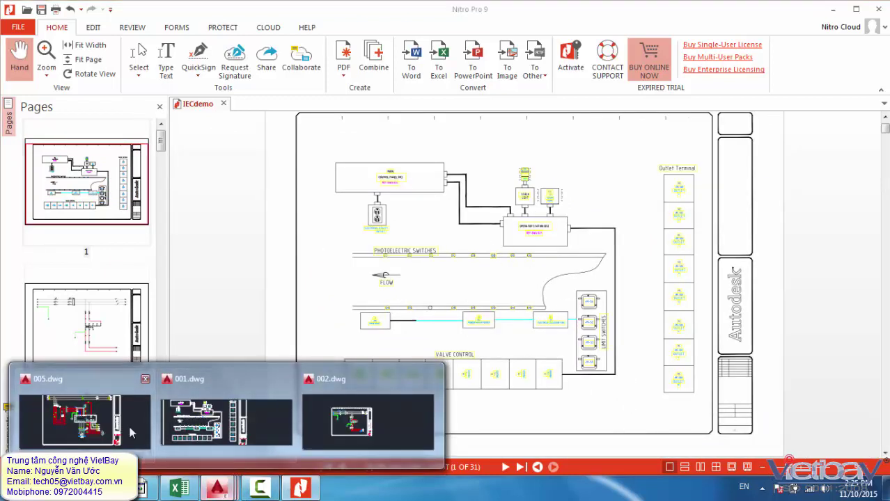
{"action": "left_click", "coordinate": [114, 431]}
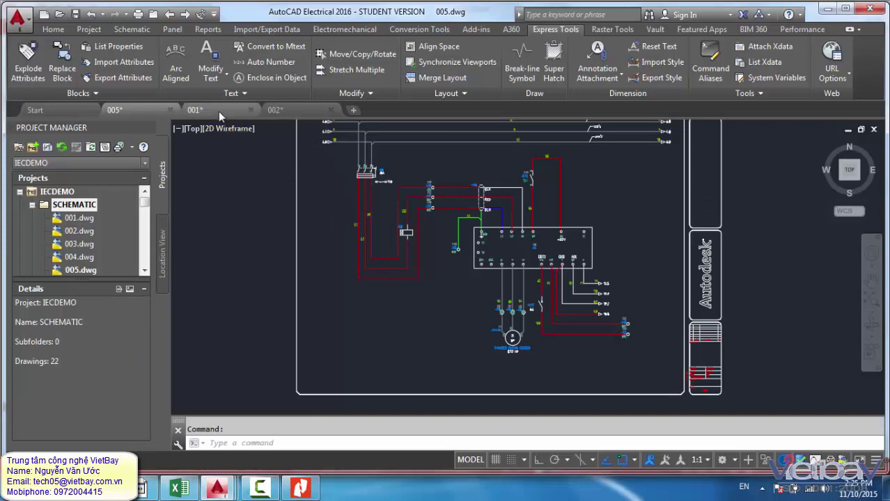
Zoom out on the 001 machine layout sheet and open 002.dwg from Project Manager.
{"action": "left_click", "coordinate": [218, 111]}
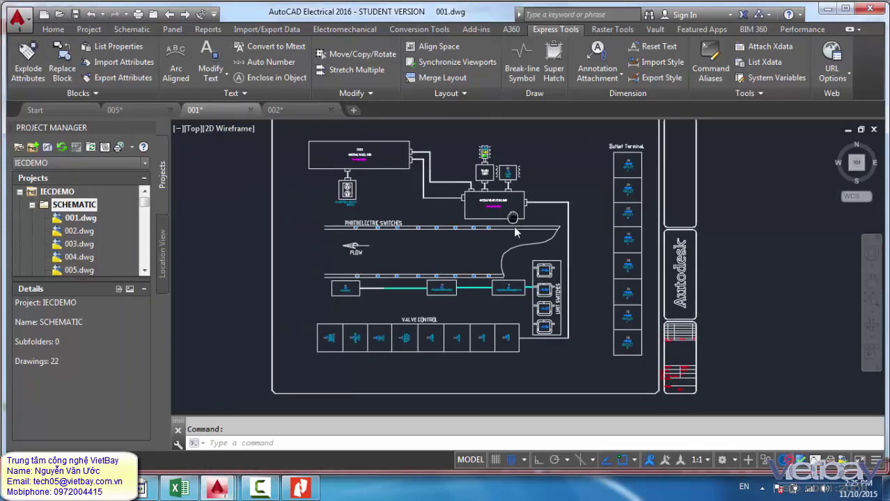
{"action": "scroll", "coordinate": [515, 232], "scroll_direction": "down", "scroll_amount": 1}
{"action": "scroll", "coordinate": [498, 232], "scroll_direction": "down", "scroll_amount": 1}
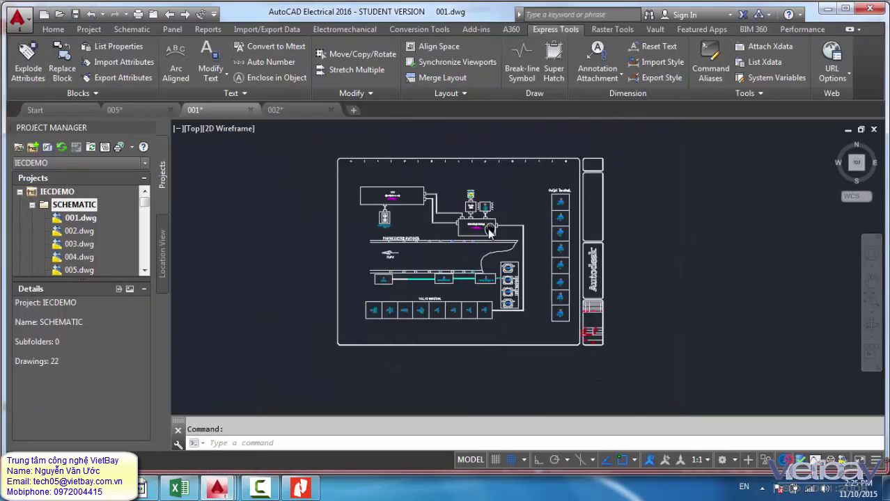
{"action": "double_click", "coordinate": [79, 231]}
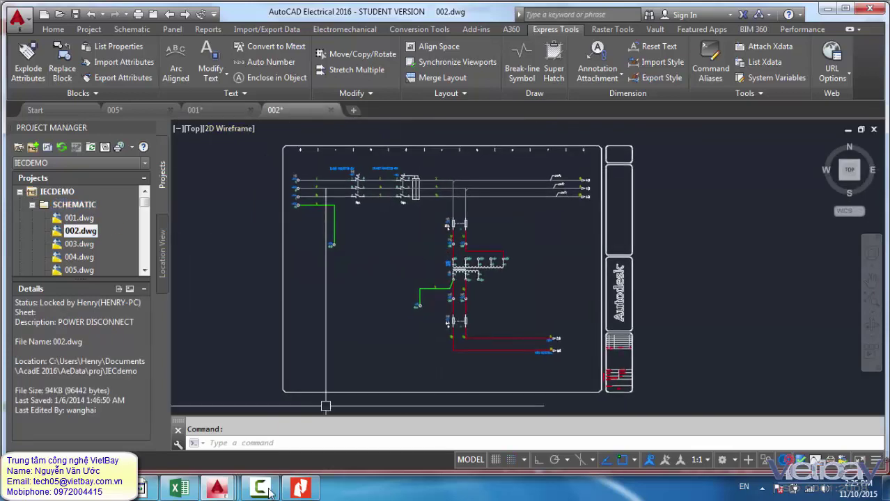
Bring the IECdemo PDF forward and view its pages 2 and 3.
{"action": "left_click", "coordinate": [301, 491]}
{"action": "left_click", "coordinate": [94, 333]}
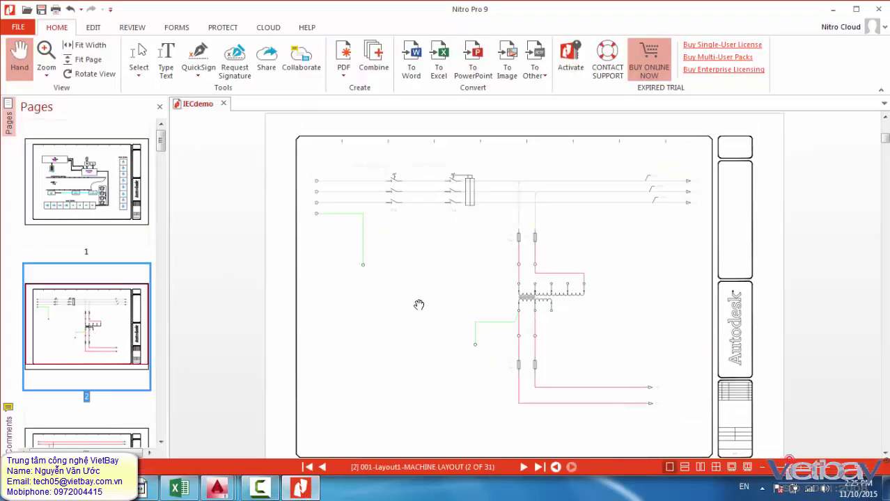
{"action": "left_click_drag", "start_coordinate": [482, 285], "coordinate": [484, 274]}
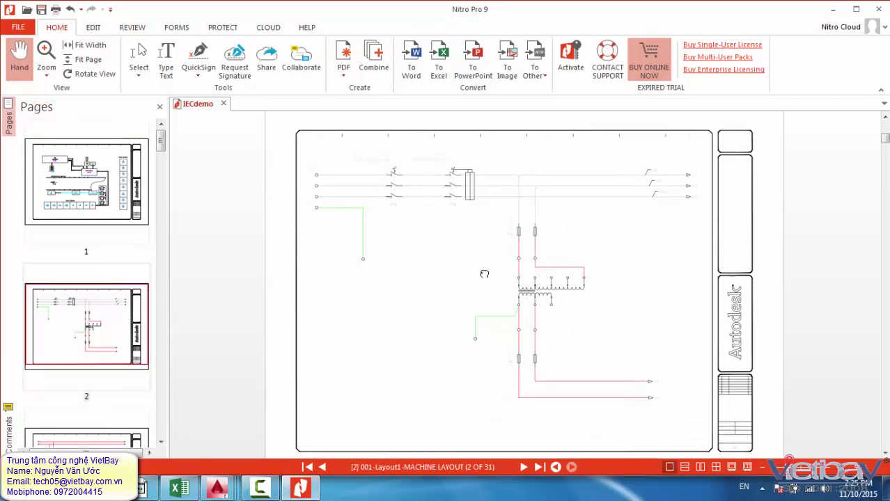
{"action": "left_click", "coordinate": [96, 336]}
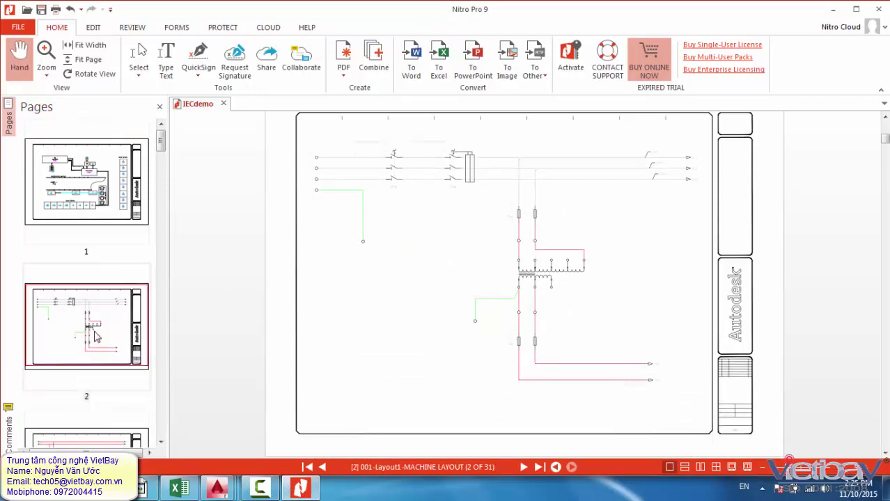
{"action": "scroll", "coordinate": [165, 162], "scroll_direction": "down", "scroll_amount": 3}
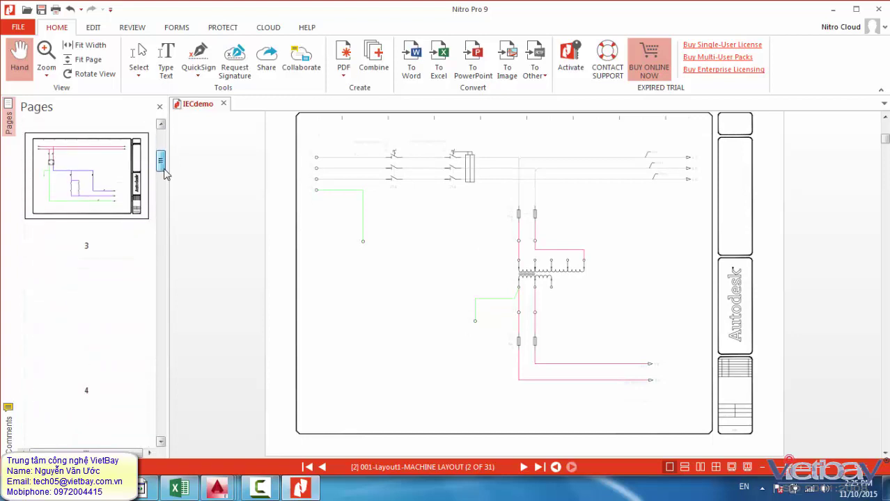
{"action": "left_click", "coordinate": [104, 199]}
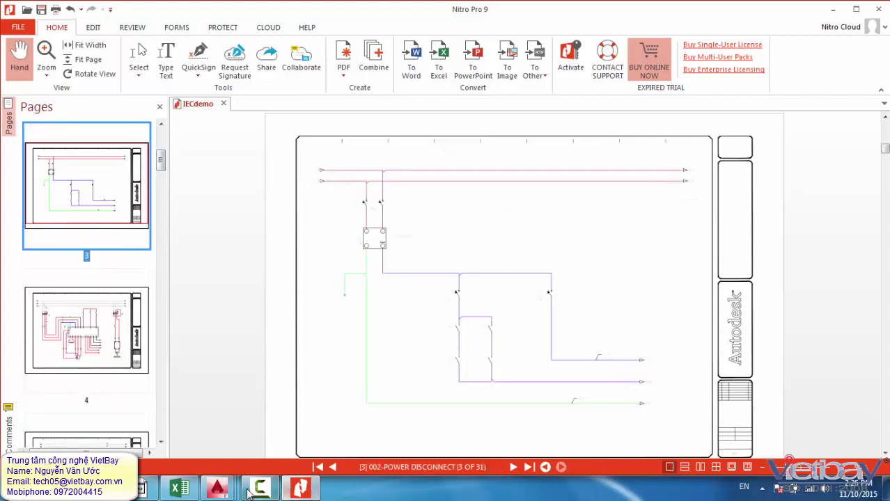
Open drawing 003.dwg in AutoCAD, then return to the PDF's page 3 to compare.
{"action": "left_click", "coordinate": [218, 490]}
{"action": "left_click", "coordinate": [108, 440]}
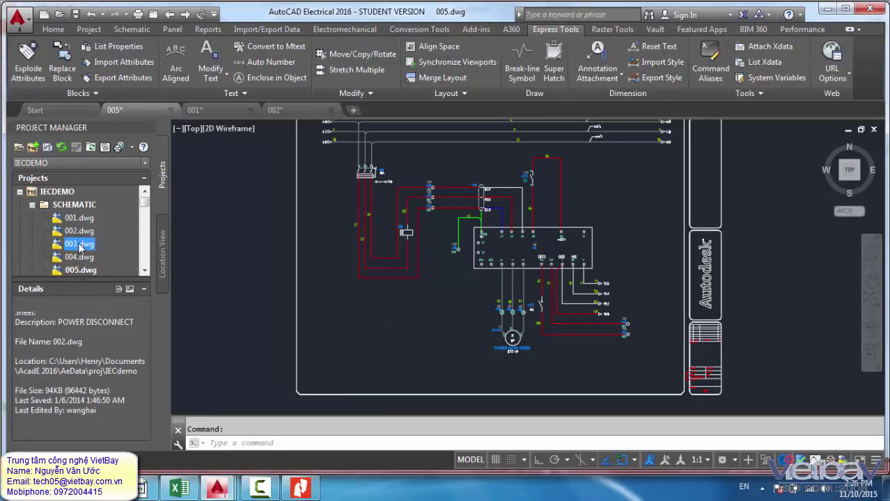
{"action": "right_click", "coordinate": [79, 244]}
{"action": "left_click", "coordinate": [113, 252]}
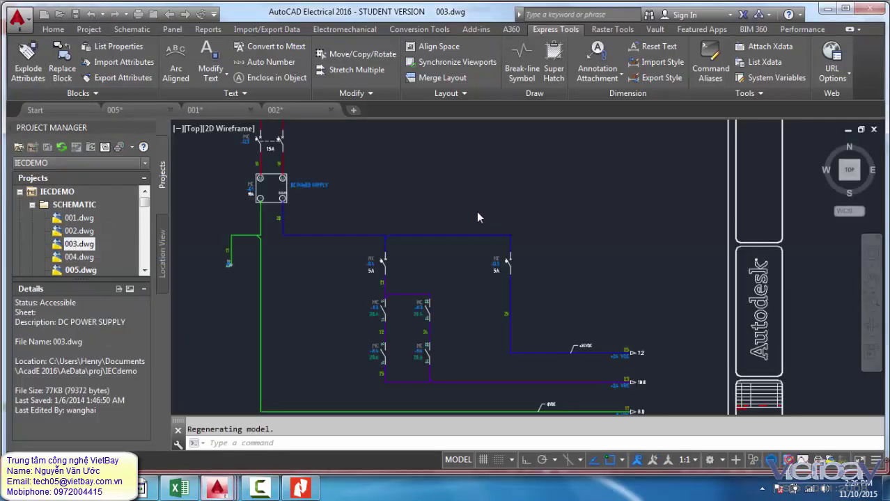
{"action": "scroll", "coordinate": [496, 221], "scroll_direction": "down", "scroll_amount": 2}
{"action": "middle_click_drag", "start_coordinate": [496, 221], "coordinate": [495, 238]}
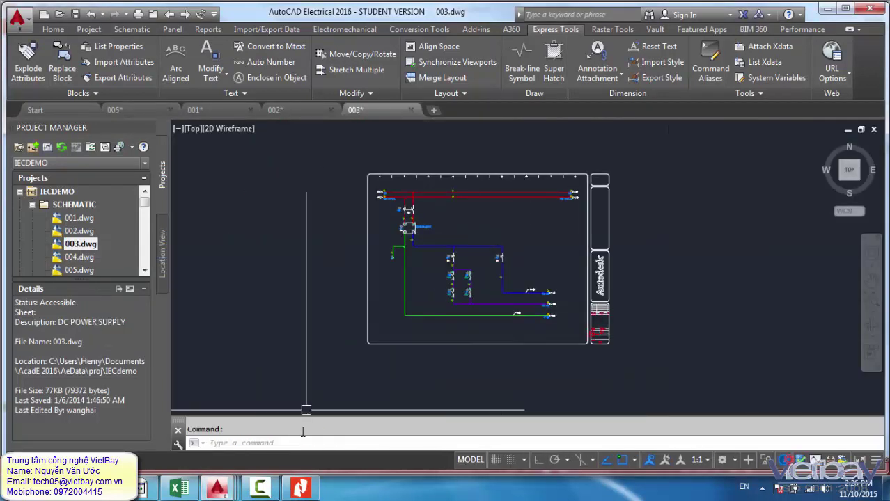
{"action": "left_click", "coordinate": [301, 489]}
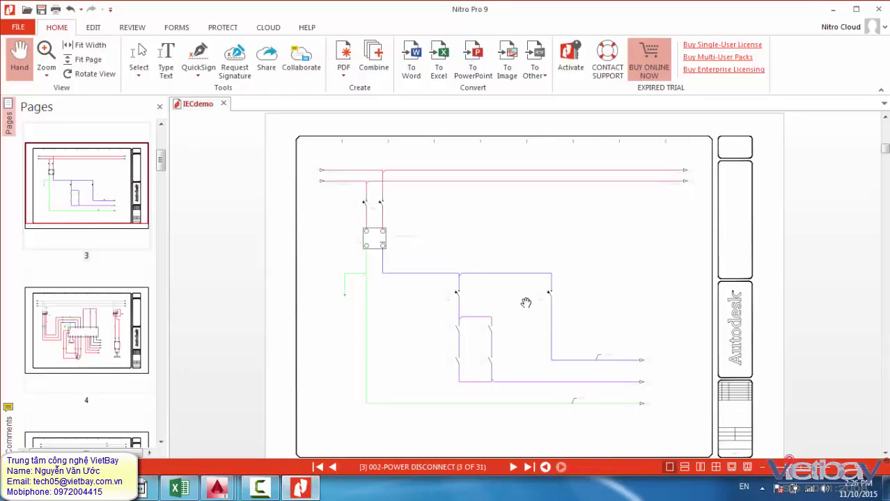
Step through the IECdemo pages with Page Down, then jump to page 31, T03-TERMINAL TABULAR LAYOUT.
{"action": "left_click_drag", "start_coordinate": [526, 303], "coordinate": [531, 281]}
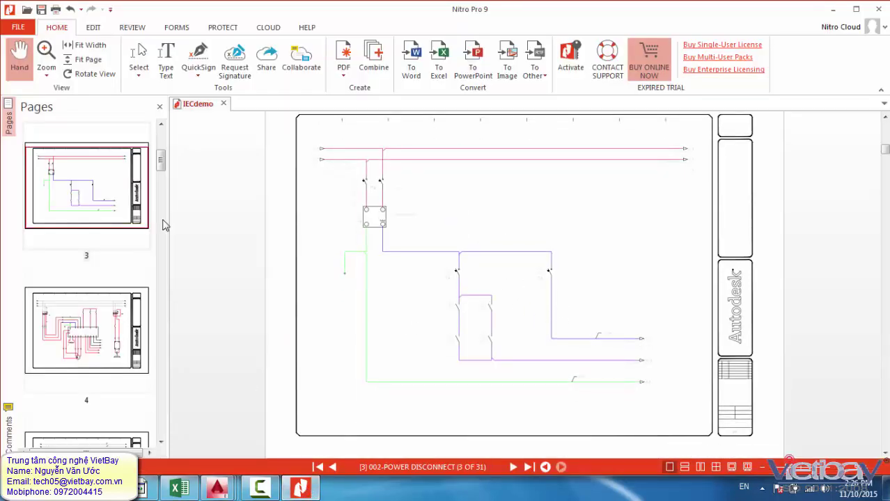
{"action": "left_click_drag", "start_coordinate": [161, 171], "coordinate": [162, 230]}
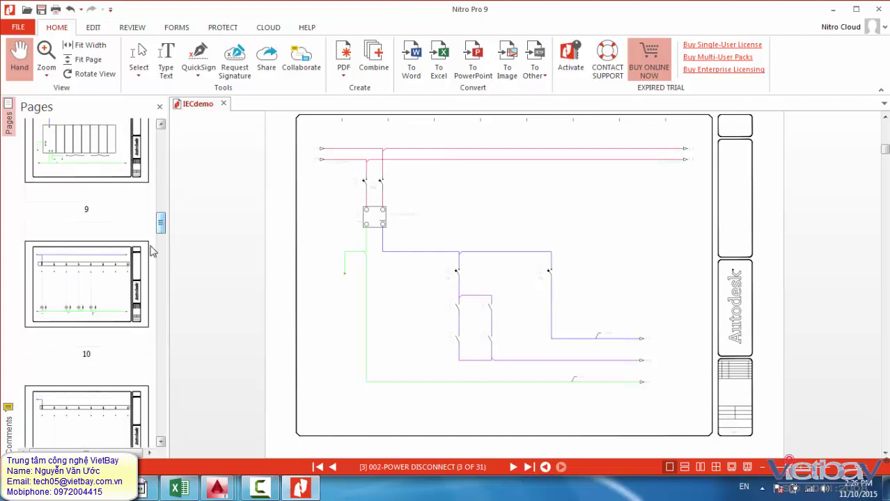
{"action": "key", "text": "Page_Down"}
{"action": "key", "text": "Page_Down"}
{"action": "key", "text": "Page_Down"}
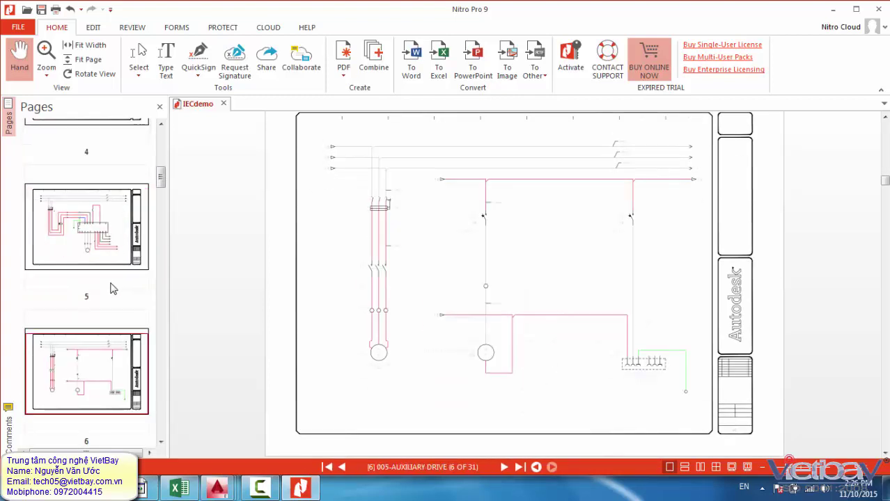
{"action": "key", "text": "Page_Down"}
{"action": "key", "text": "Page_Down"}
{"action": "key", "text": "Page_Down"}
{"action": "key", "text": "Page_Down"}
{"action": "key", "text": "Page_Down"}
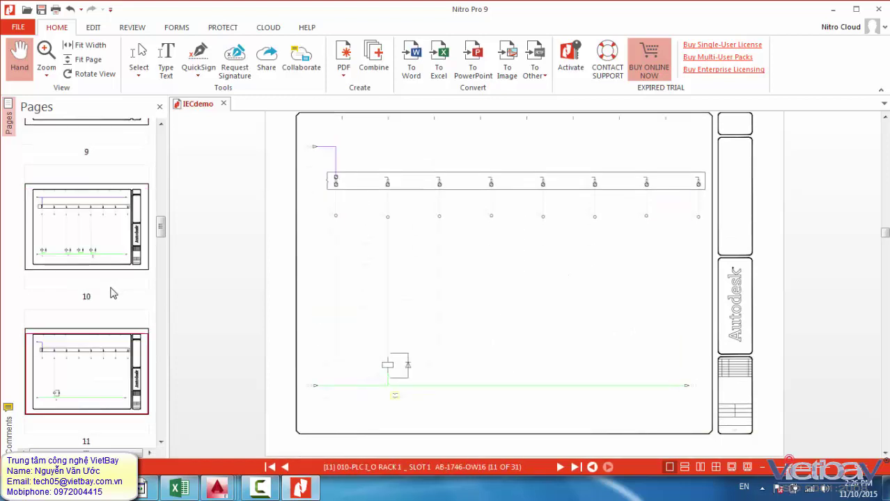
{"action": "key", "text": "Page_Down"}
{"action": "key", "text": "Page_Down"}
{"action": "key", "text": "Page_Down"}
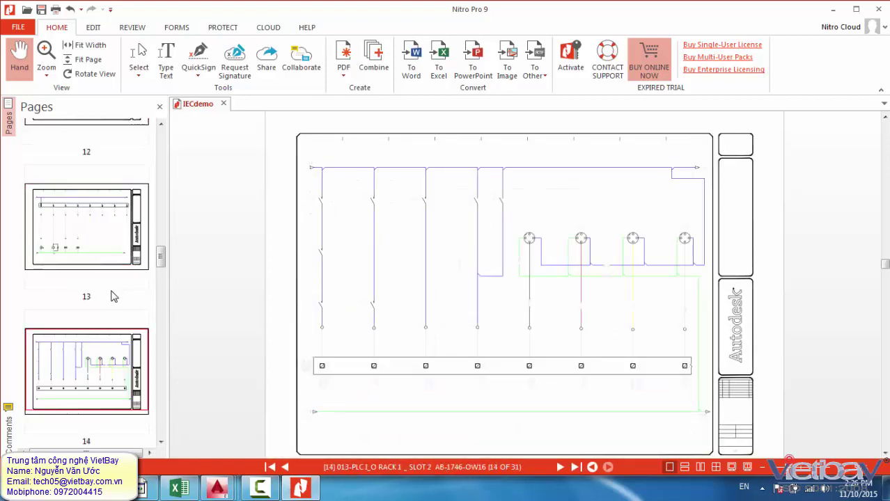
{"action": "key", "text": "Page_Down"}
{"action": "key", "text": "Page_Down"}
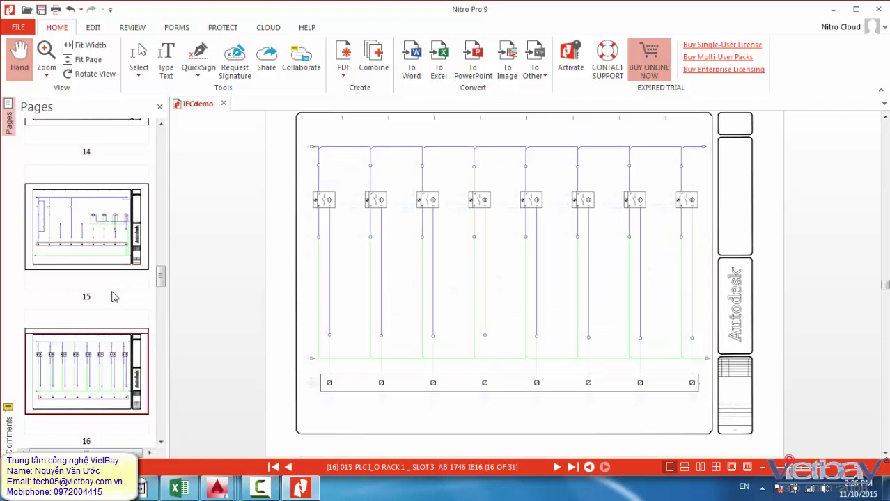
{"action": "key", "text": "Page_Down"}
{"action": "key", "text": "Page_Down"}
{"action": "key", "text": "Page_Down"}
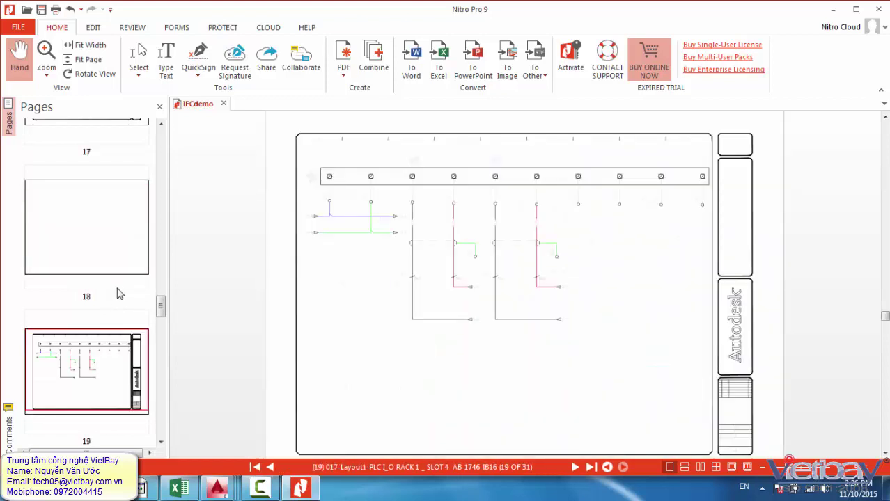
{"action": "key", "text": "Page_Down"}
{"action": "key", "text": "Page_Down"}
{"action": "key", "text": "Page_Down"}
{"action": "key", "text": "Page_Down"}
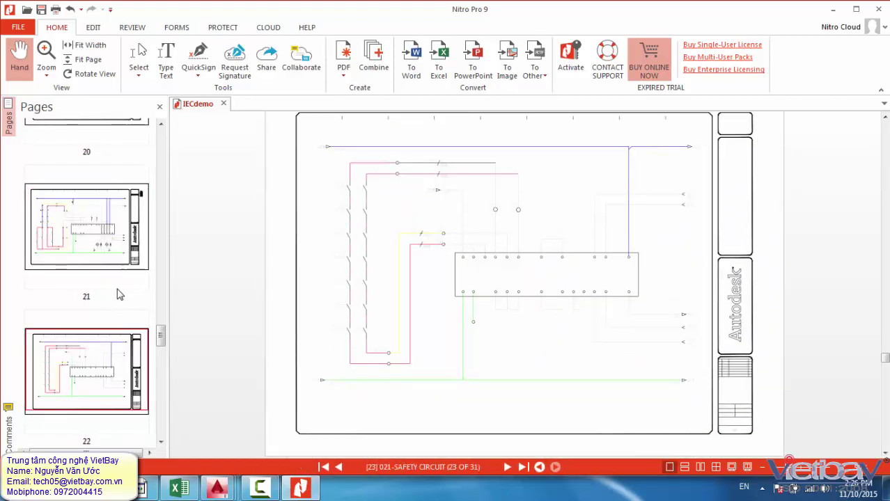
{"action": "key", "text": "Page_Down"}
{"action": "key", "text": "Page_Down"}
{"action": "key", "text": "Page_Down"}
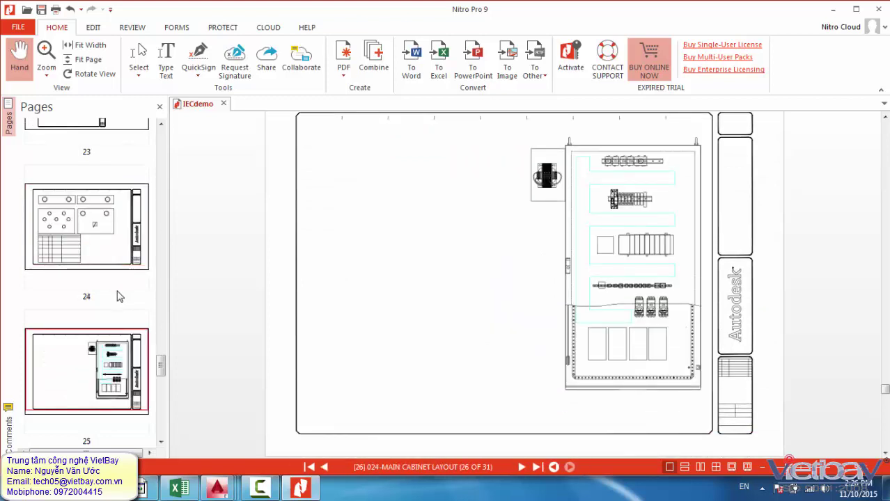
{"action": "key", "text": "Page_Down"}
{"action": "key", "text": "Page_Down"}
{"action": "key", "text": "Page_Down"}
{"action": "key", "text": "Page_Down"}
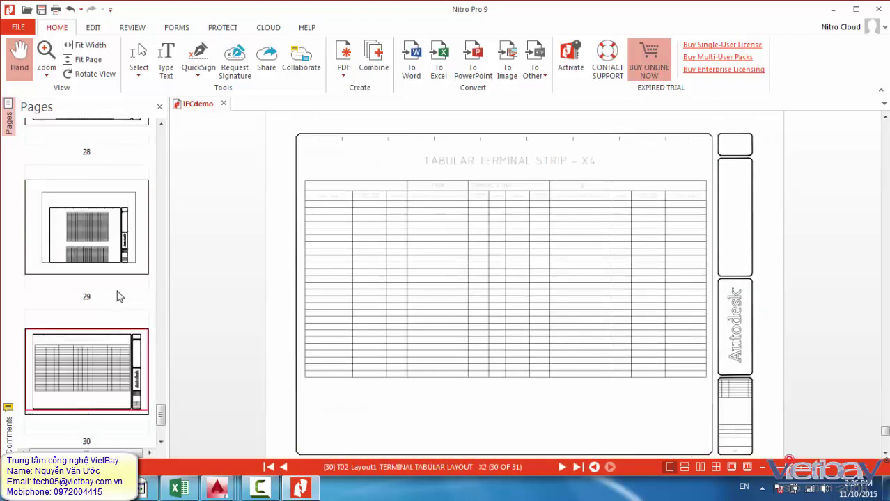
{"action": "key", "text": "Page_Down"}
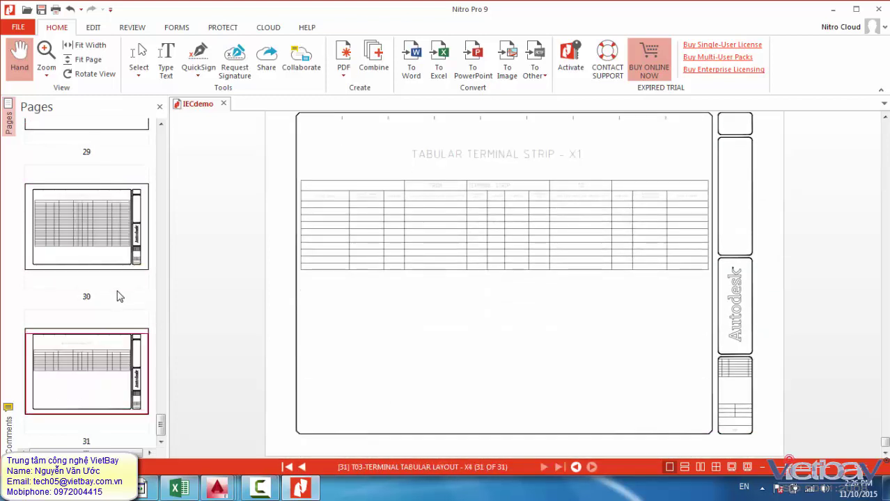
{"action": "left_click", "coordinate": [113, 372]}
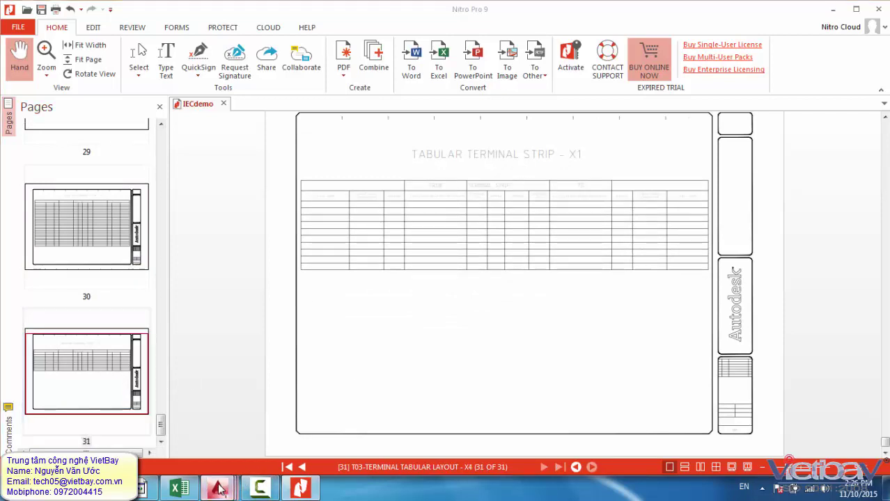
Collapse the SCHEMATIC folder in Project Manager and open T04.dwg.
{"action": "left_click", "coordinate": [136, 431]}
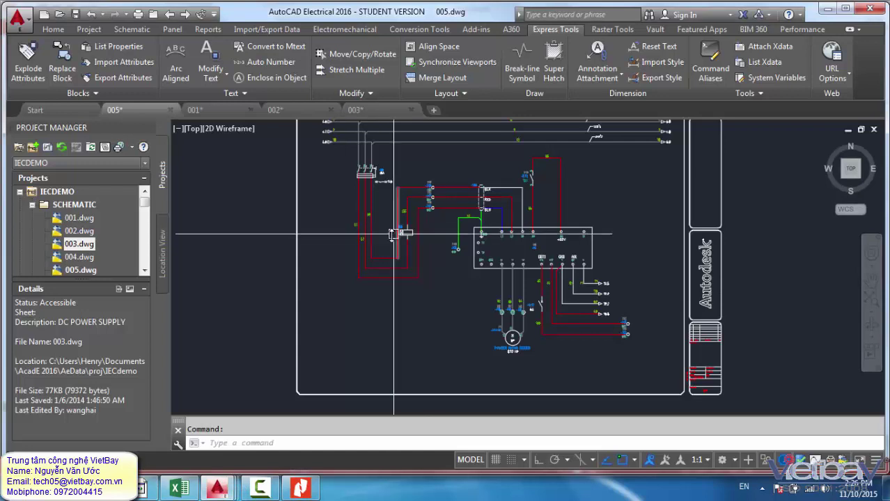
{"action": "left_click", "coordinate": [33, 205]}
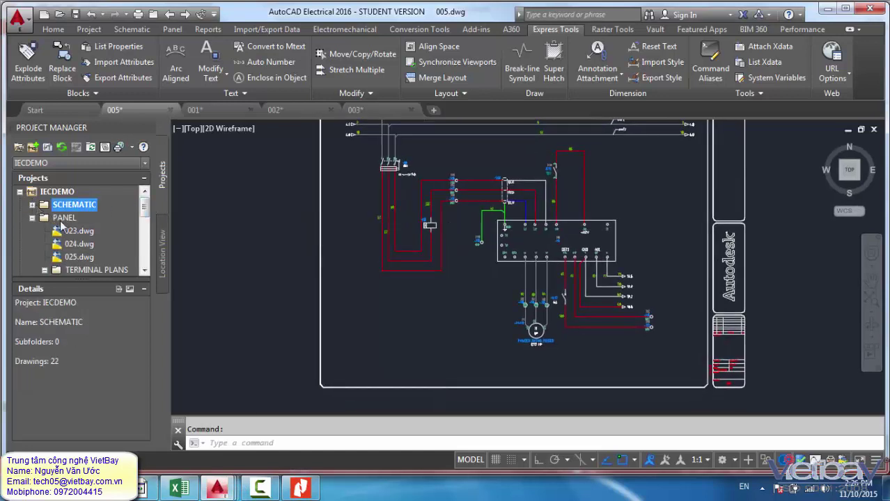
{"action": "scroll", "coordinate": [147, 225], "scroll_direction": "down", "scroll_amount": 1}
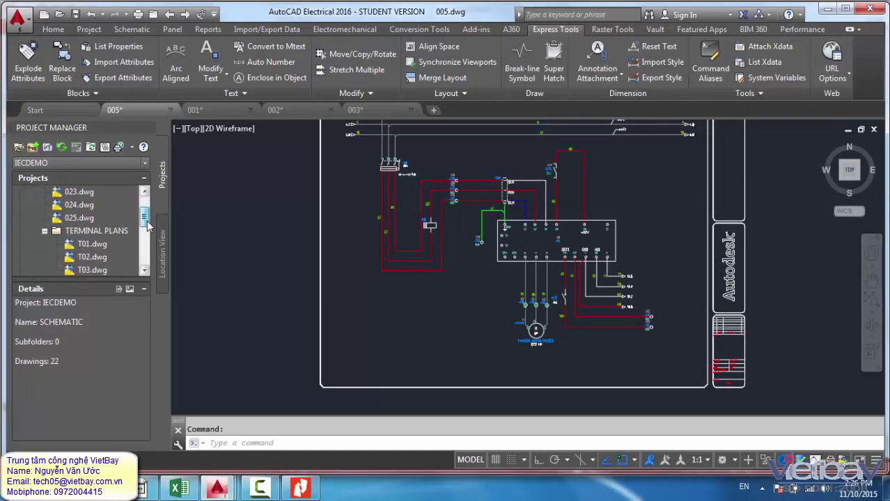
{"action": "scroll", "coordinate": [148, 231], "scroll_direction": "down", "scroll_amount": 1}
{"action": "right_click", "coordinate": [83, 260]}
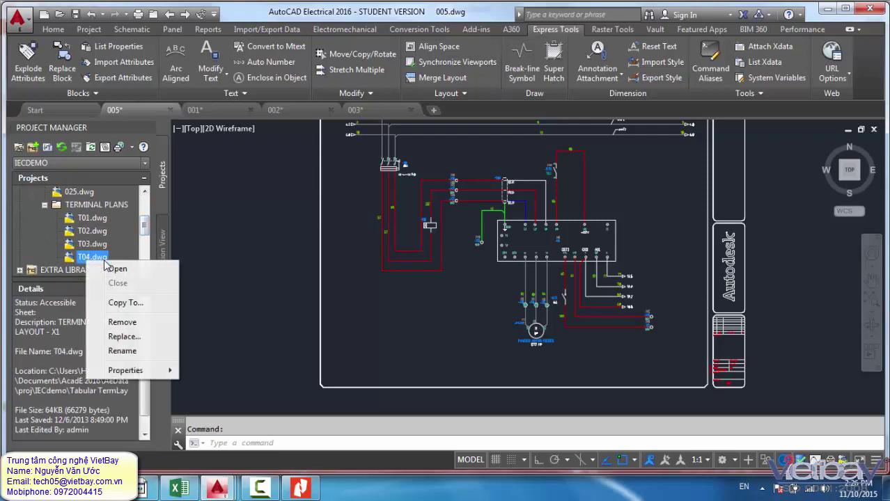
{"action": "left_click", "coordinate": [99, 267]}
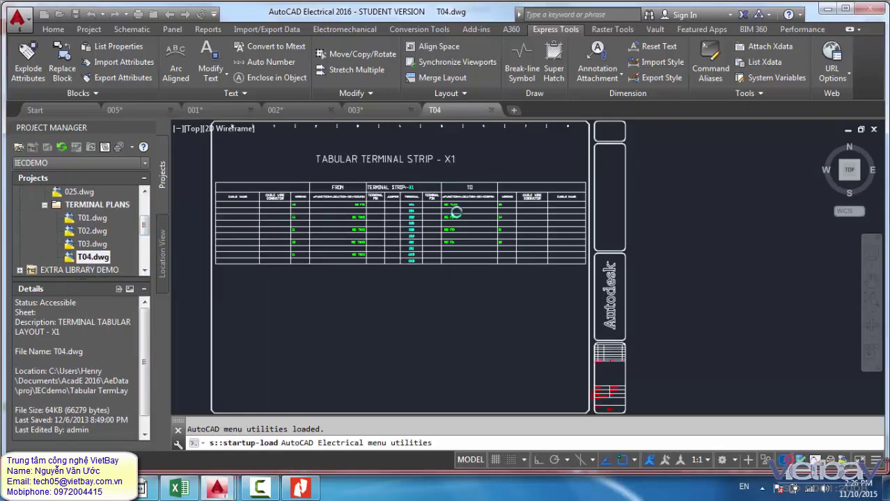
{"action": "scroll", "coordinate": [455, 152], "scroll_direction": "up", "scroll_amount": 4}
{"action": "scroll", "coordinate": [454, 152], "scroll_direction": "down", "scroll_amount": 4}
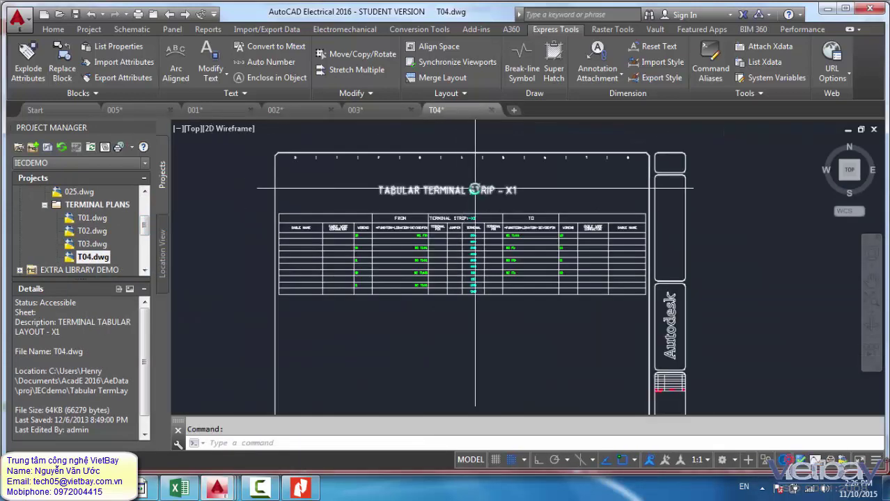
Compare PDF page 31 with the T04.dwg TABULAR TERMINAL STRIP - X1 drawing.
{"action": "left_click", "coordinate": [301, 489]}
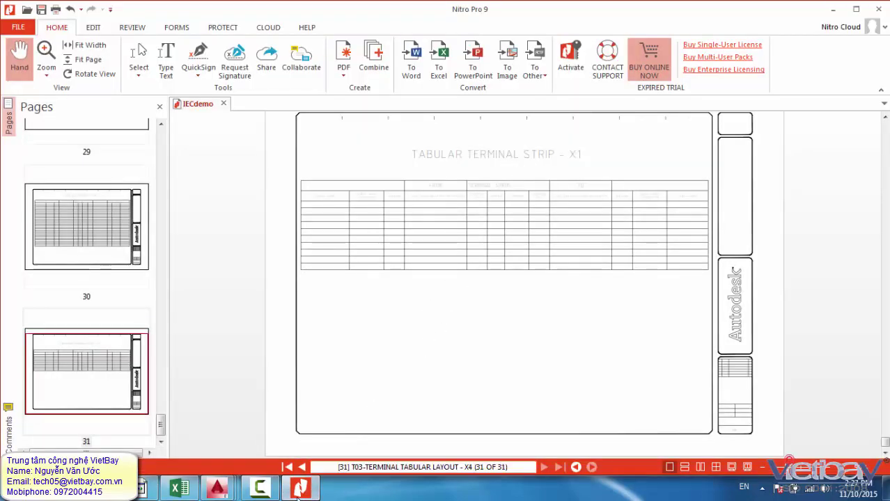
{"action": "left_click", "coordinate": [218, 490]}
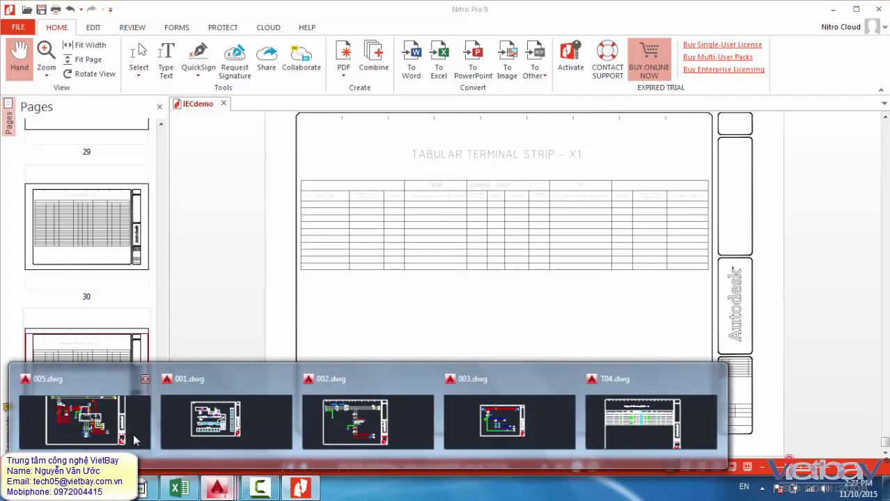
{"action": "left_click", "coordinate": [651, 421]}
{"action": "scroll", "coordinate": [448, 230], "scroll_direction": "down", "scroll_amount": 3}
{"action": "scroll", "coordinate": [481, 230], "scroll_direction": "down", "scroll_amount": 1}
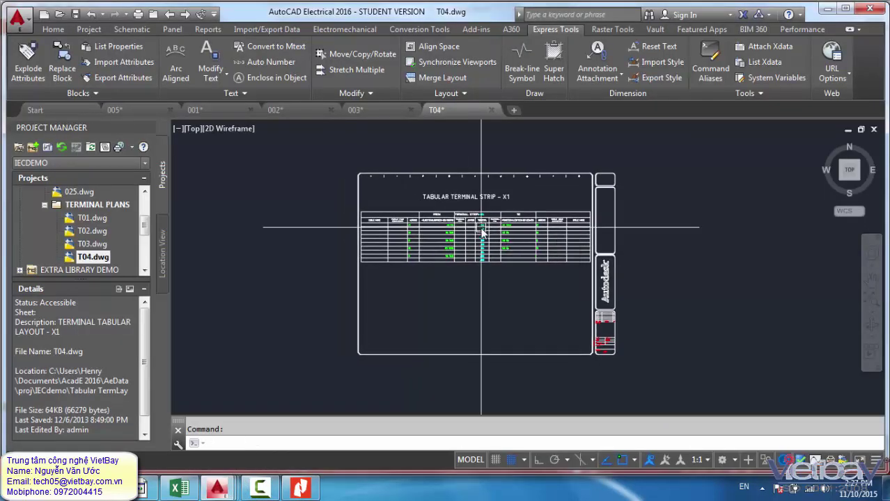
{"action": "scroll", "coordinate": [413, 278], "scroll_direction": "down", "scroll_amount": 1}
{"action": "scroll", "coordinate": [435, 254], "scroll_direction": "up", "scroll_amount": 1}
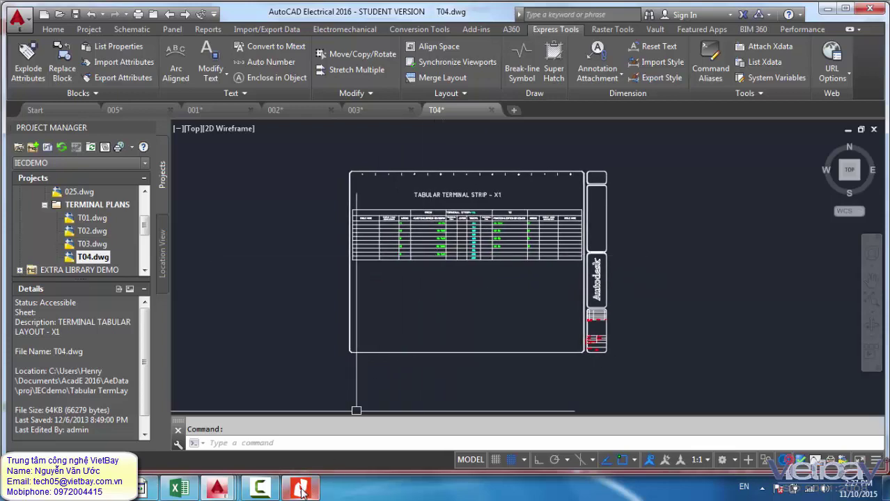